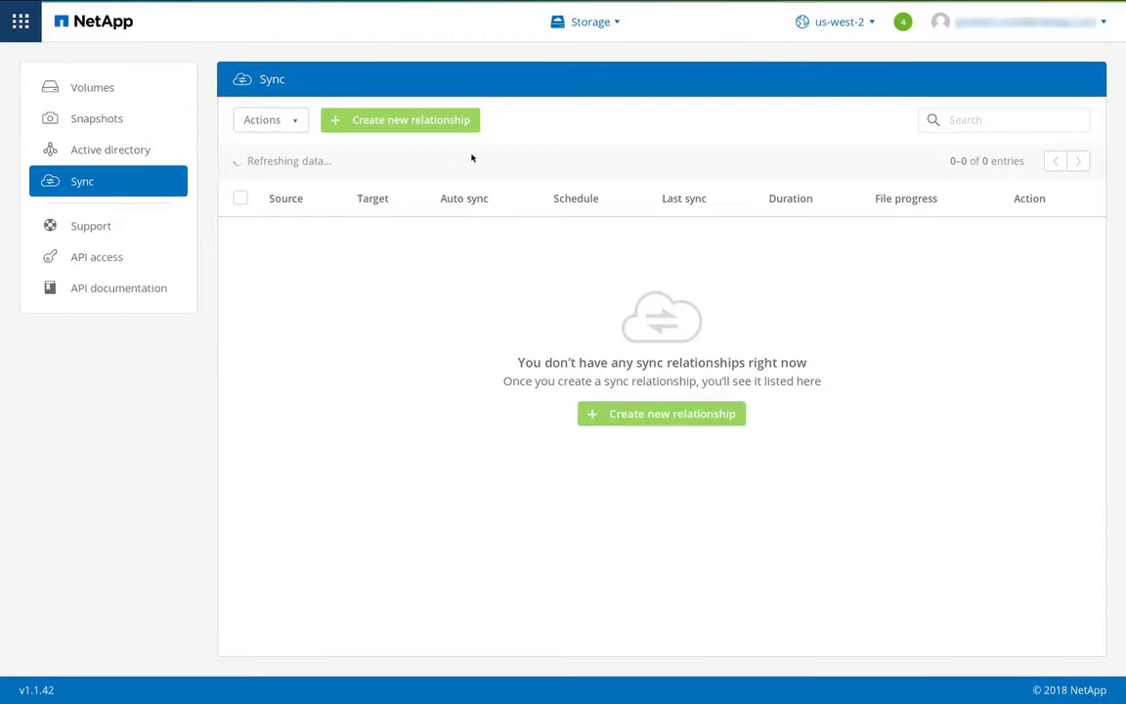
Start a new data broker named Sync, keeping the AWS type and choosing the US West (Oregon) region.
left_click(535, 119)
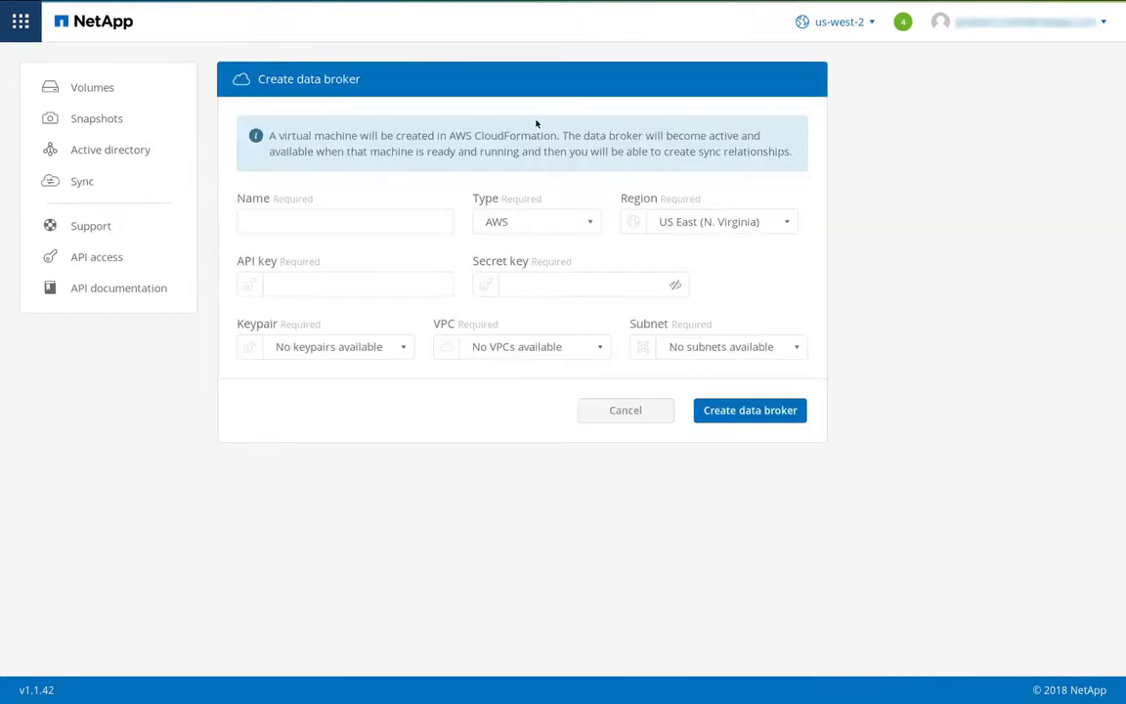
left_click(372, 220)
type("Sync")
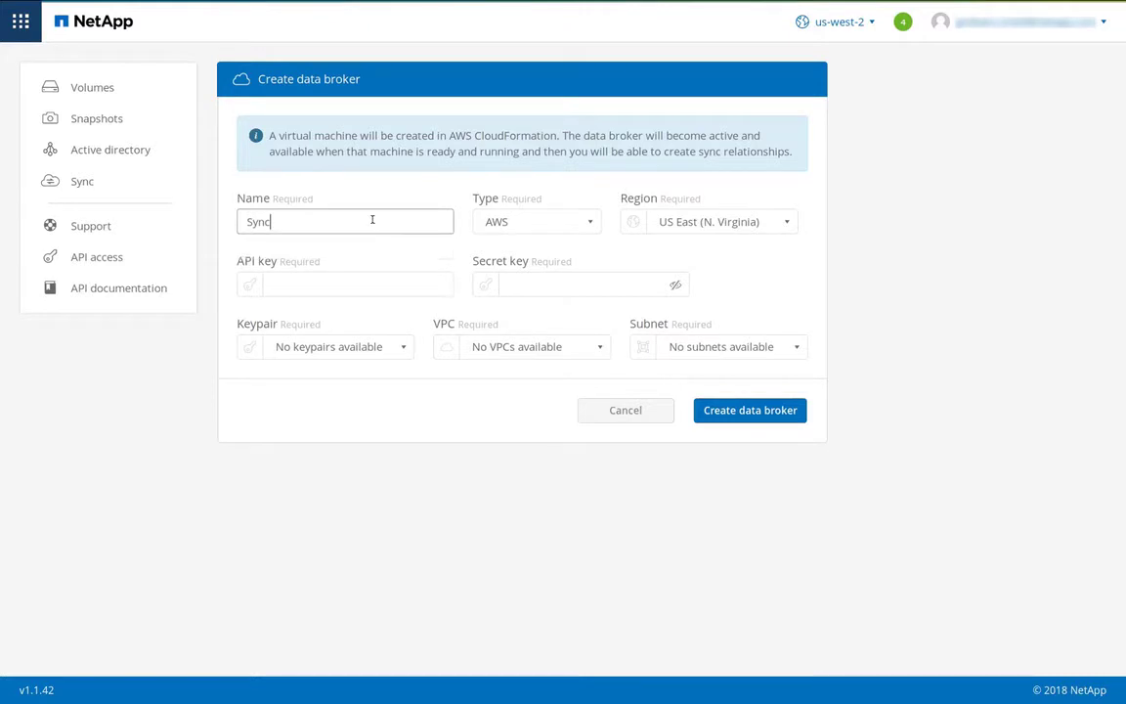
left_click(693, 223)
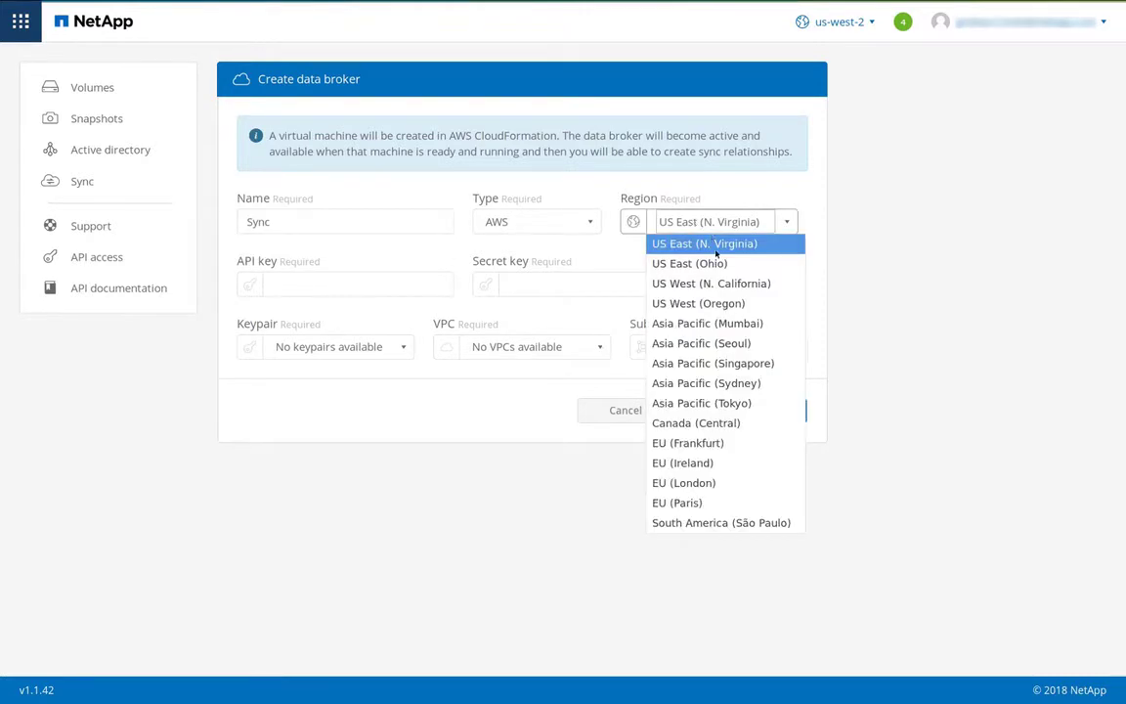
left_click(722, 303)
Paste the AWS API key and the secret key into the data broker form.
left_click(356, 284)
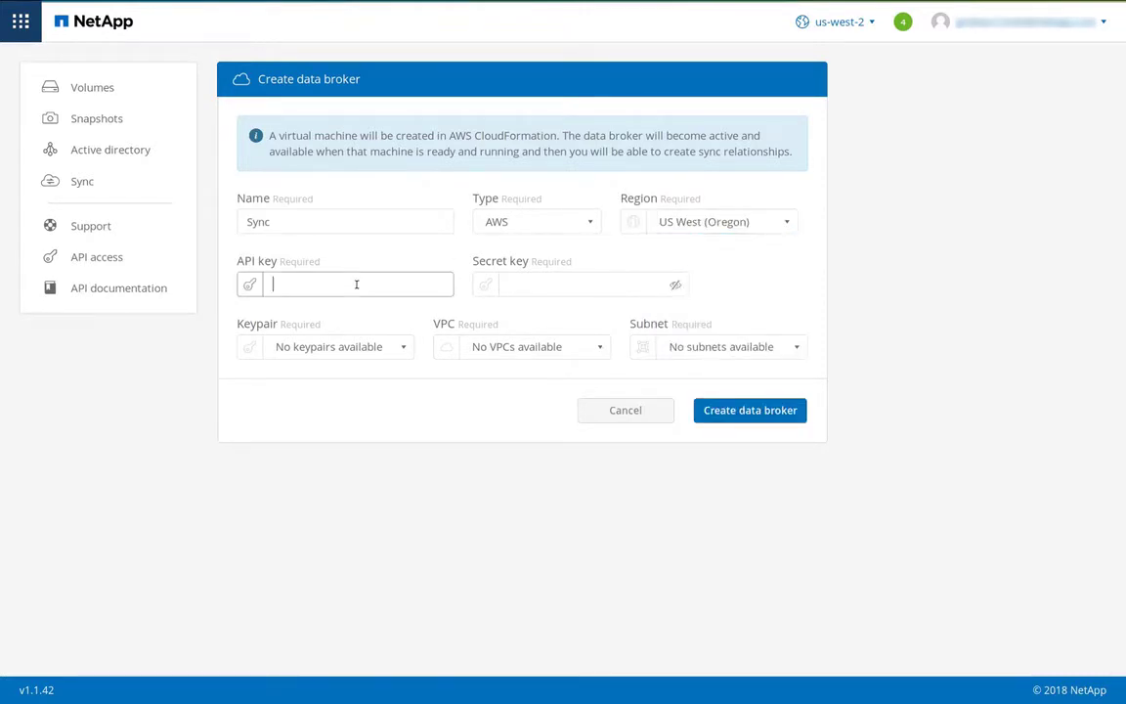
key("ctrl+v")
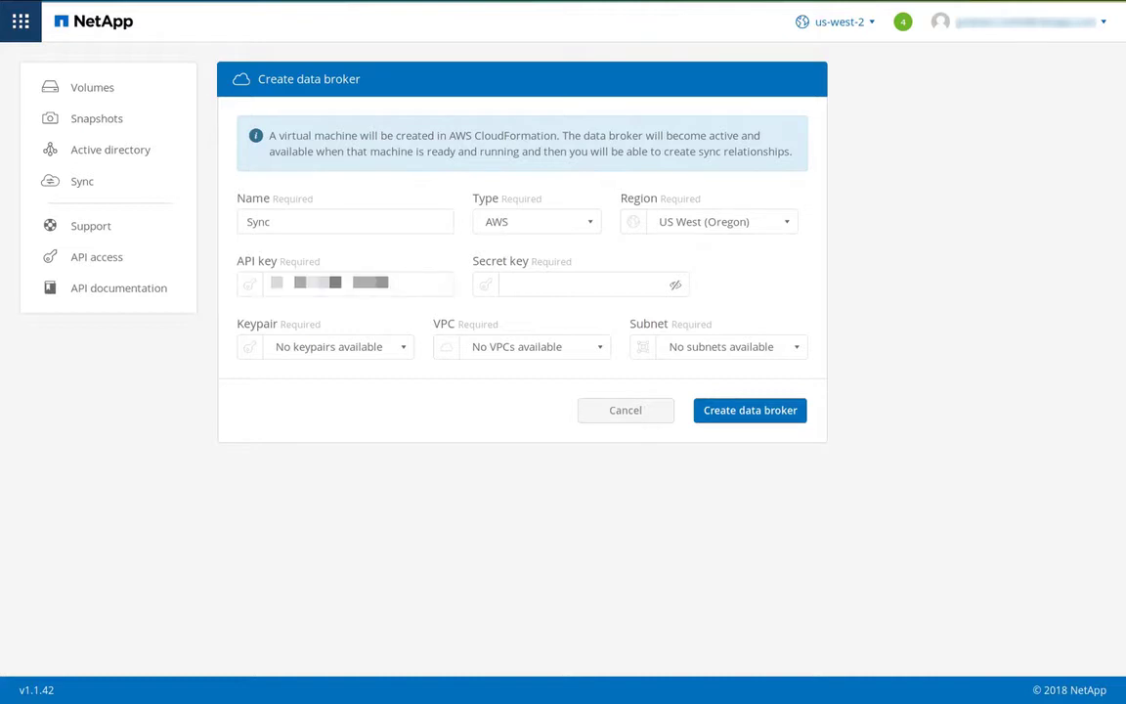
left_click(629, 284)
key("ctrl+v")
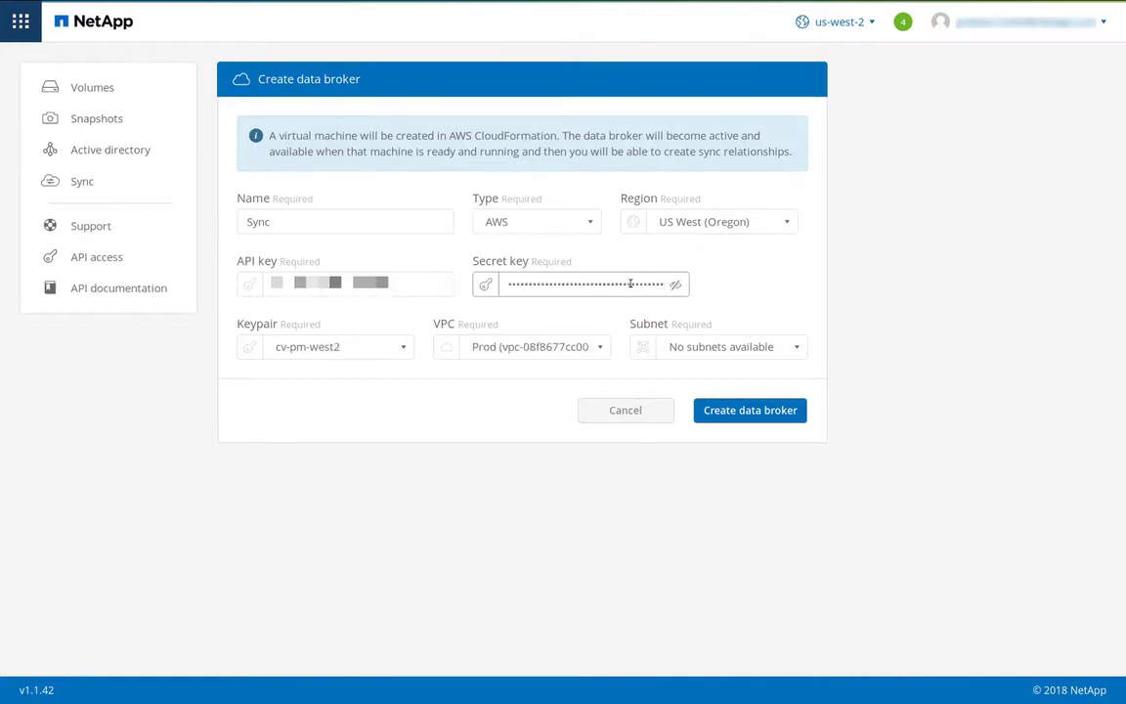
Create the data broker with the cv-pm-west2 keypair and the us-west-2-vpc VPC, keeping the preselected subnet.
left_click(372, 352)
left_click(374, 368)
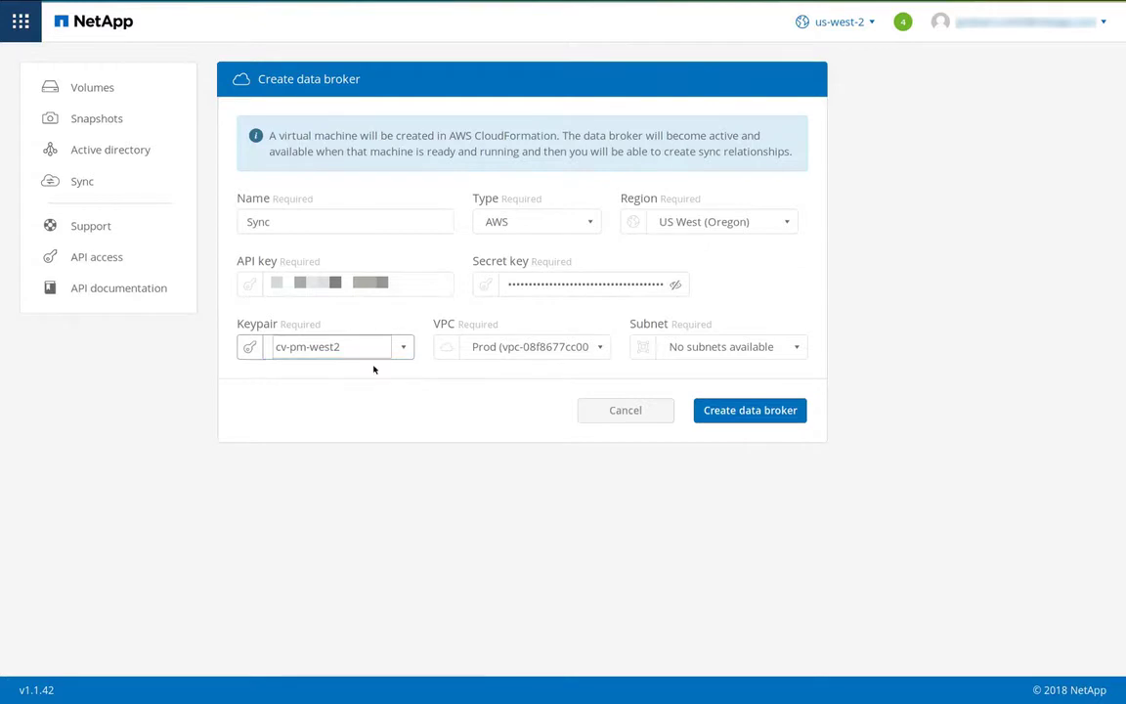
left_click(553, 349)
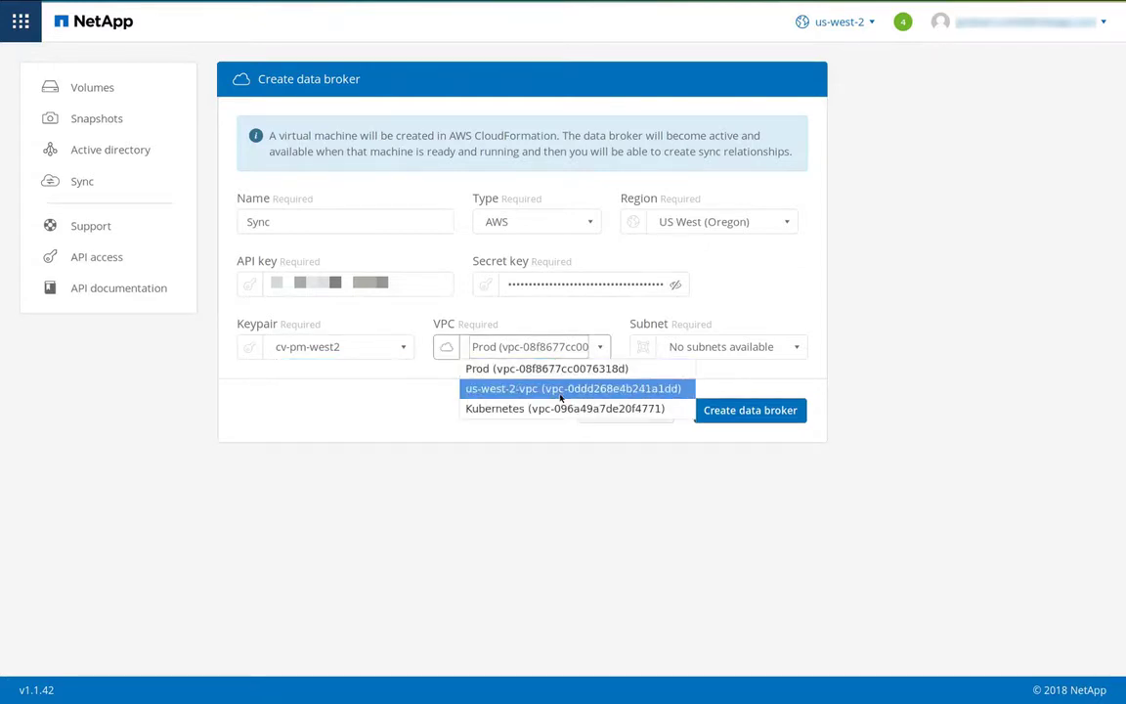
left_click(562, 389)
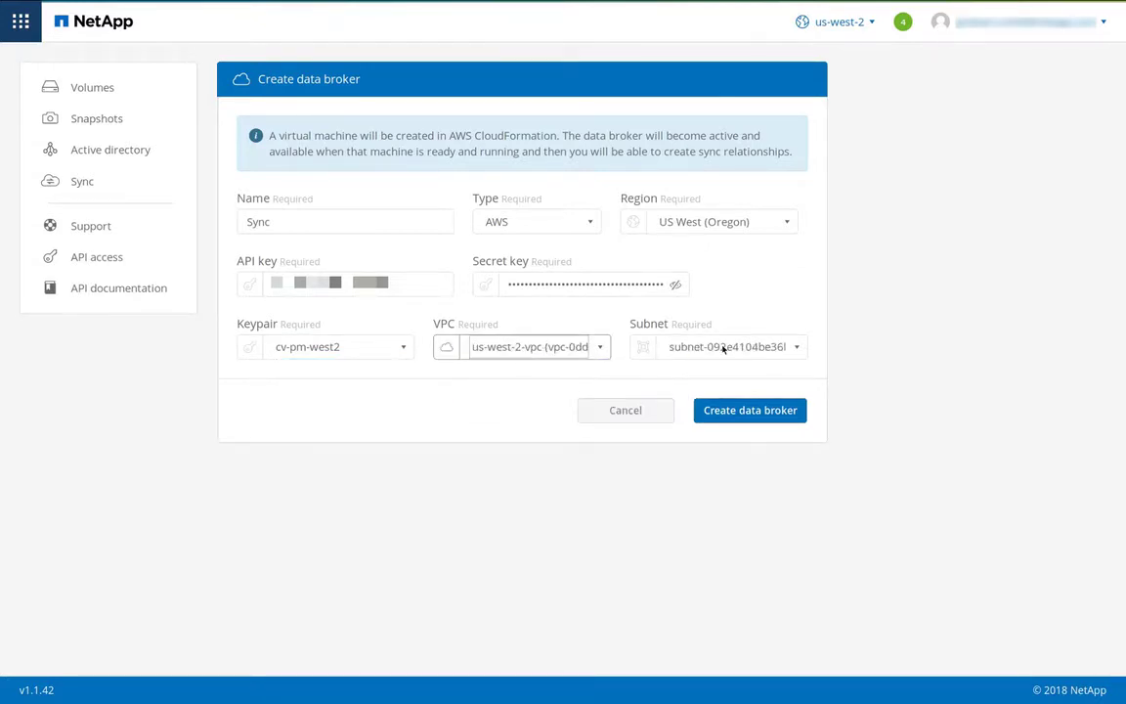
left_click(768, 411)
left_click(836, 410)
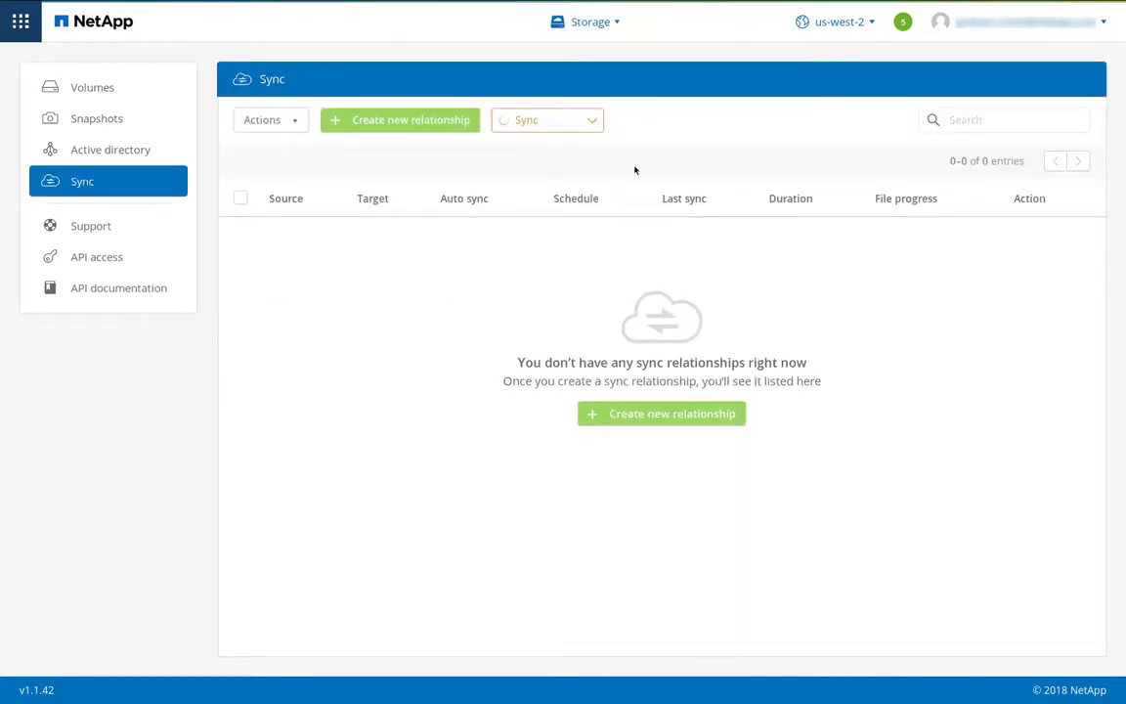
Check the data broker's status, switch to AWS CloudFormation and examine the Sync stack's details and events.
left_click(591, 121)
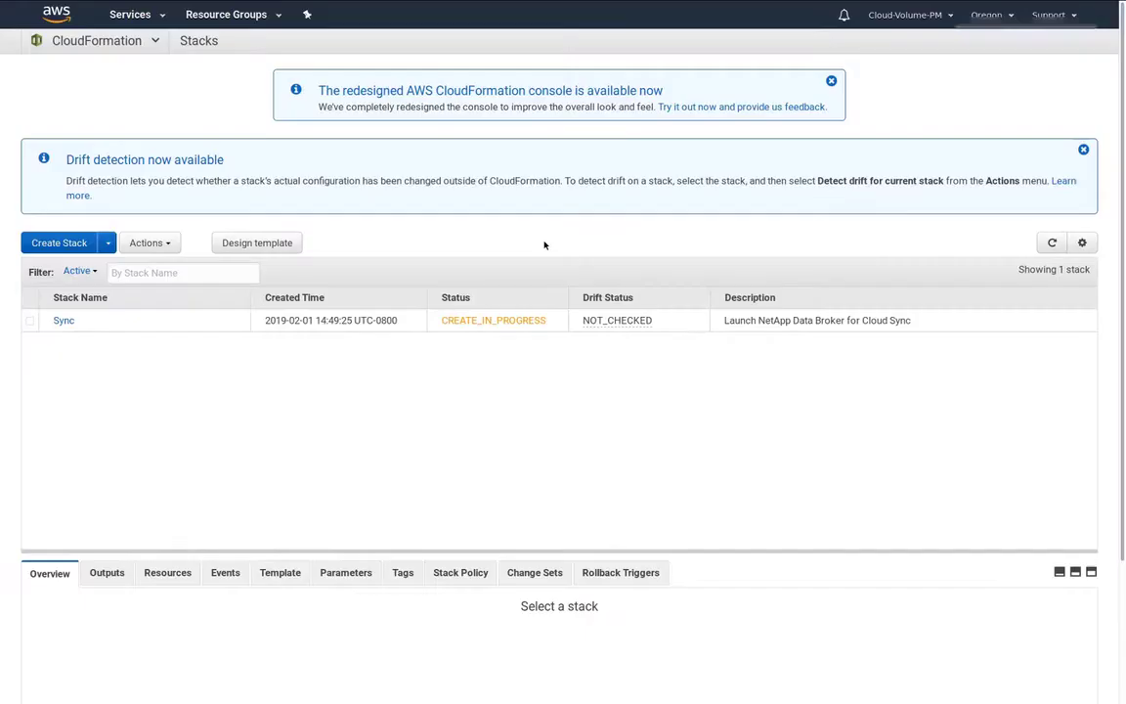
left_click(64, 320)
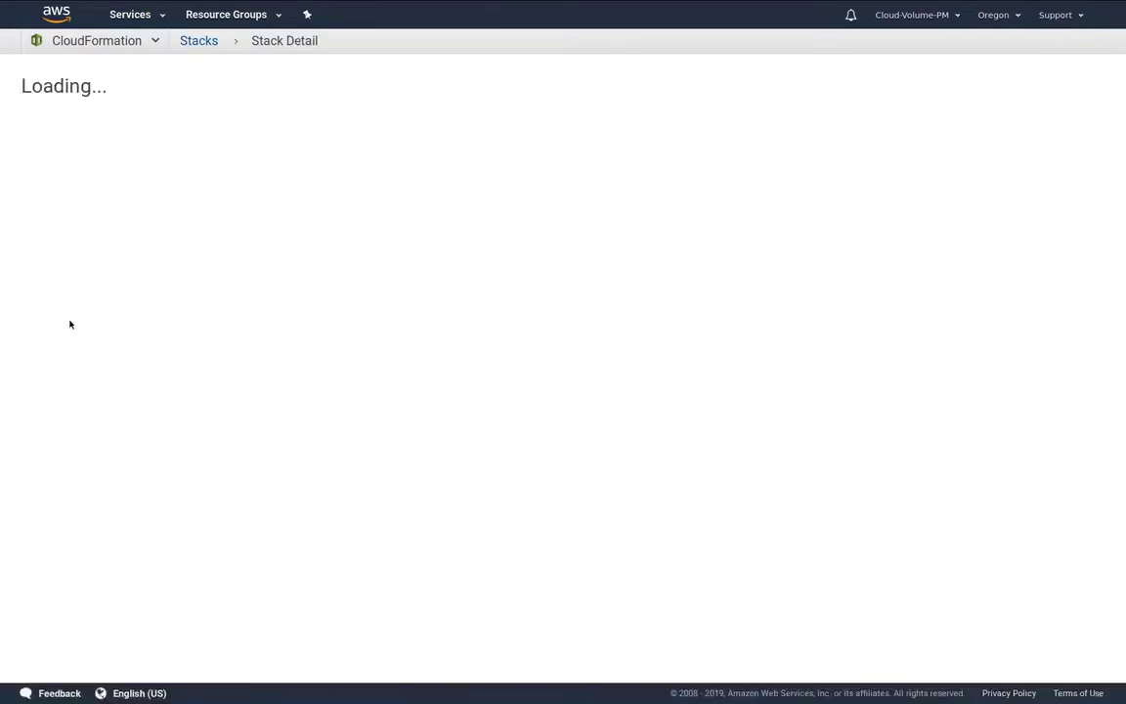
scroll(280, 500, "down", 5)
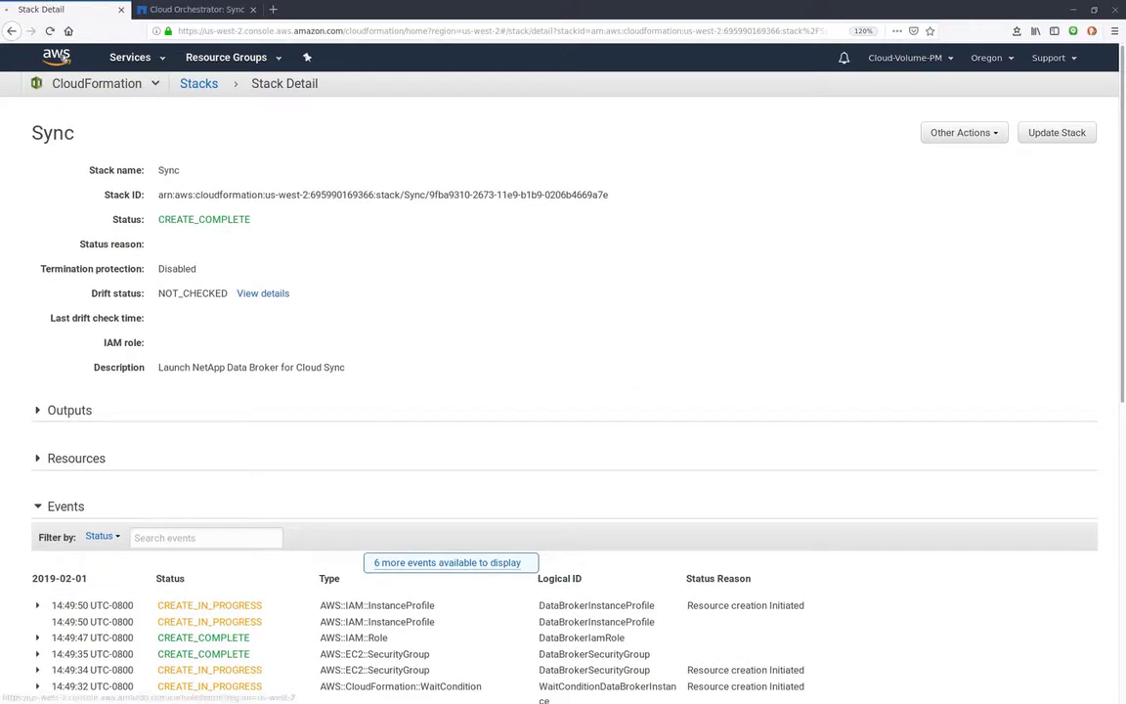
Go to the EC2 instances list from the AWS console home and check the Sync instance's state.
left_click(62, 58)
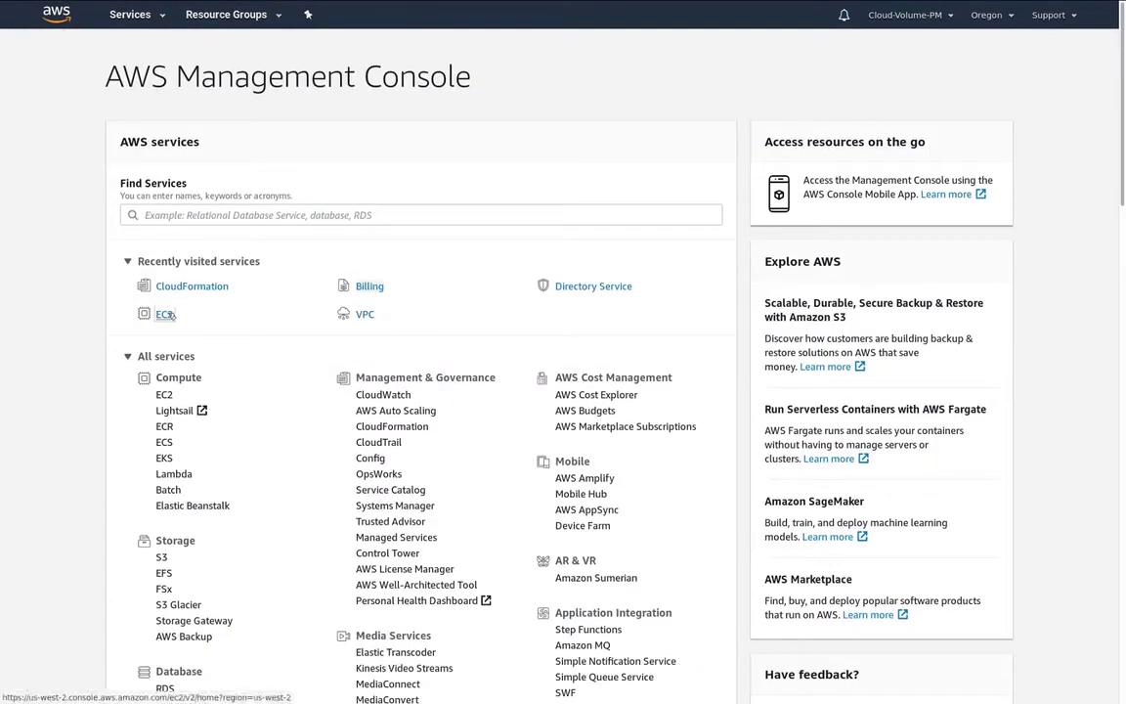
left_click(145, 311)
left_click(220, 94)
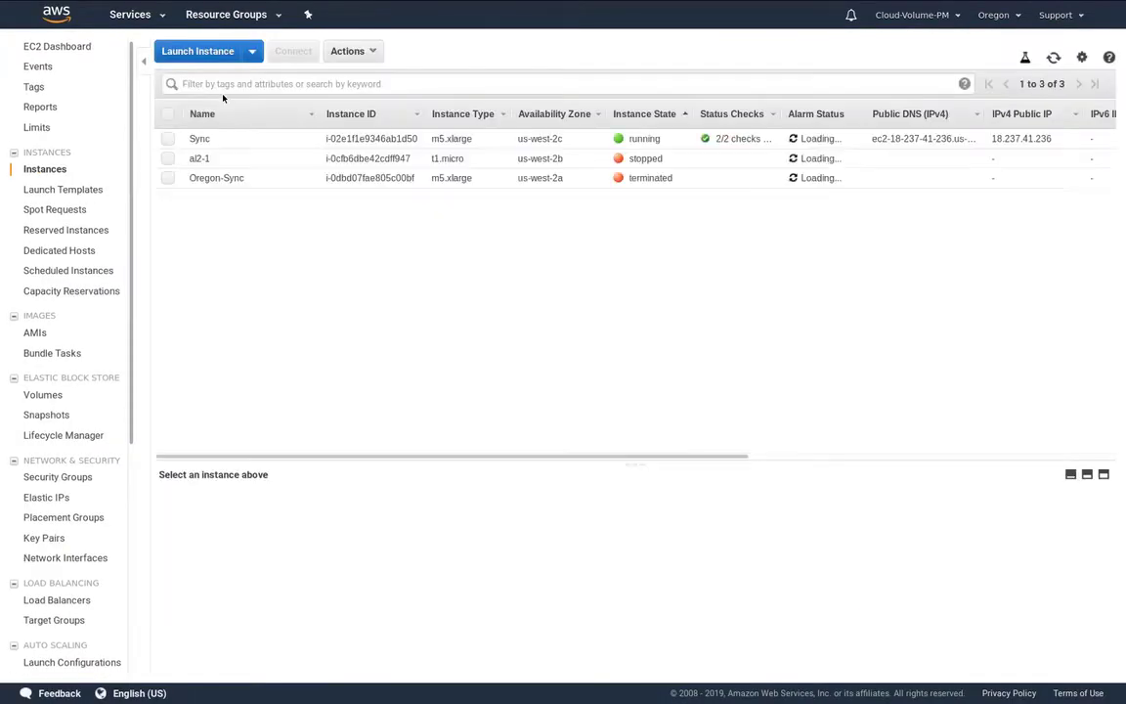
left_click(234, 142)
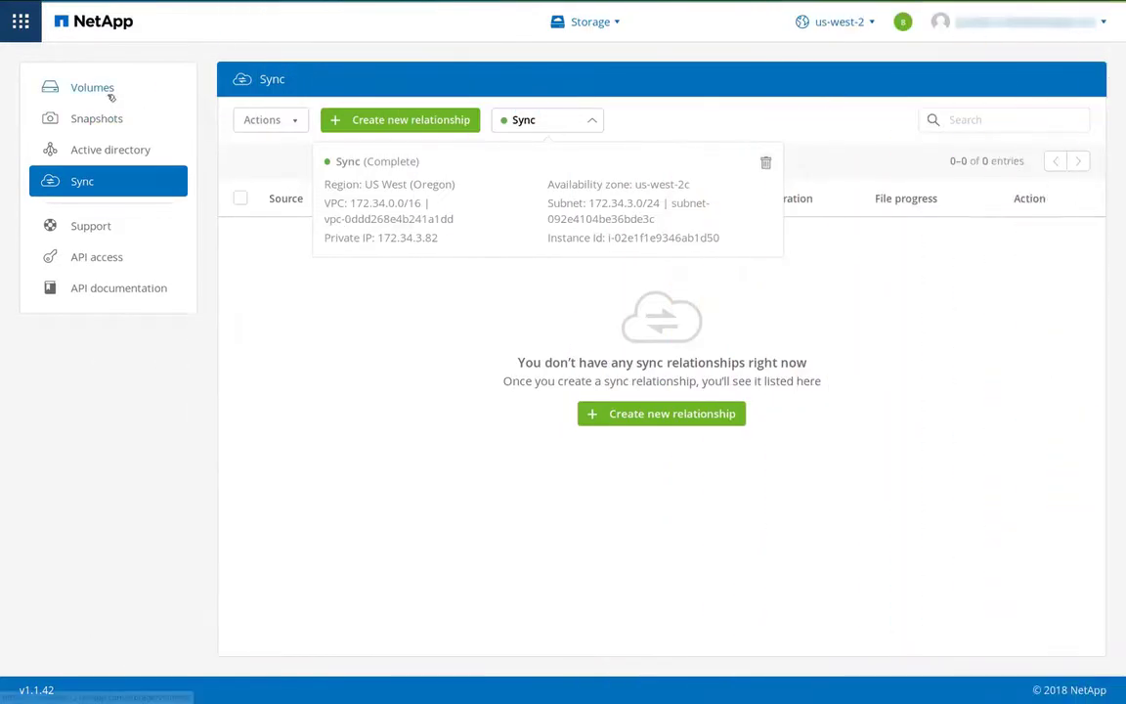
Show the us-west-2 volumes, switch to the terminal and list disk and inode usage with df -Th and df -Thi.
left_click(105, 89)
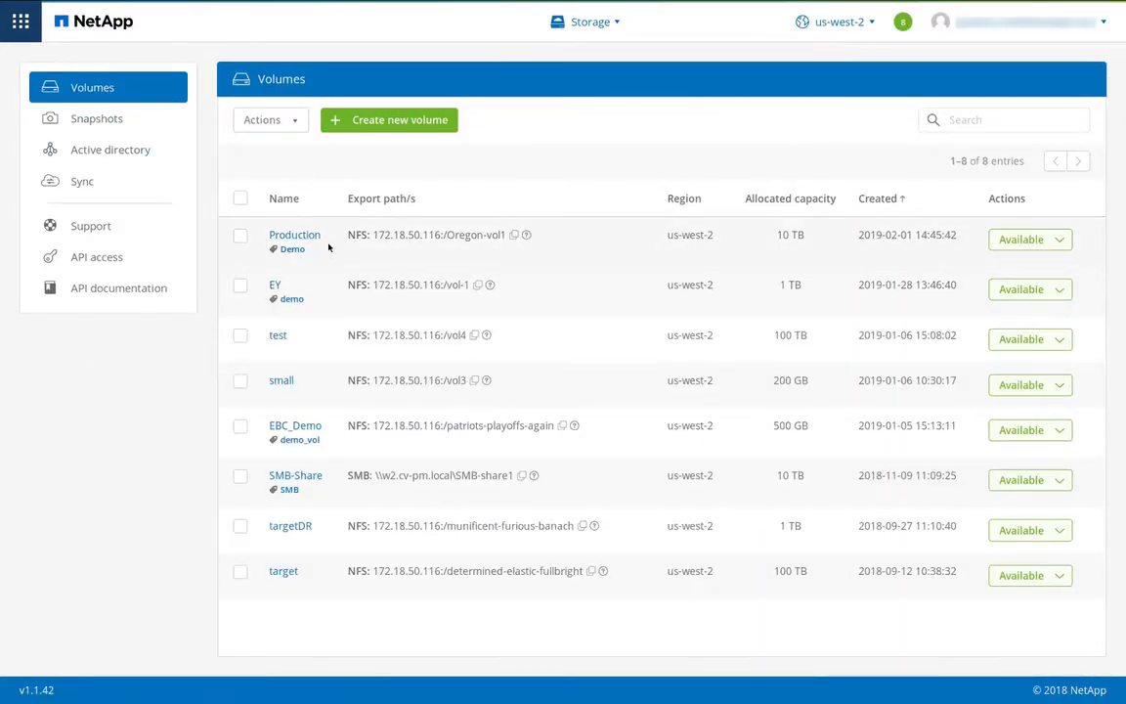
key("alt+Tab")
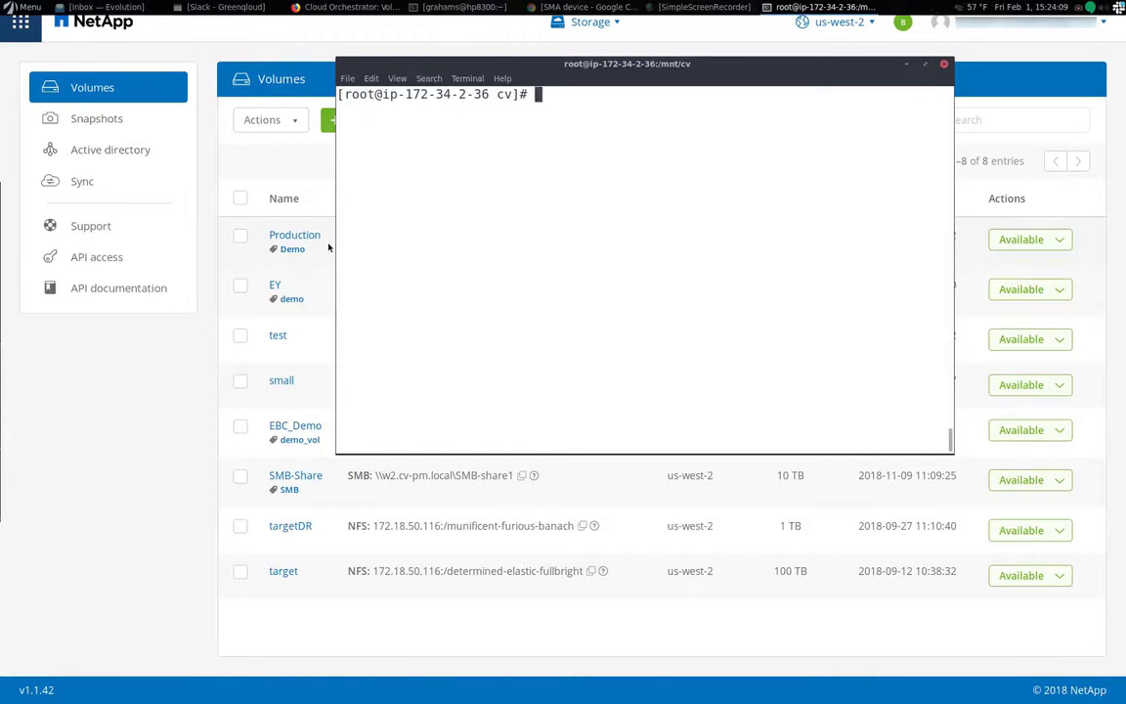
type("df -Th")
key("Return")
key("Up")
type("i")
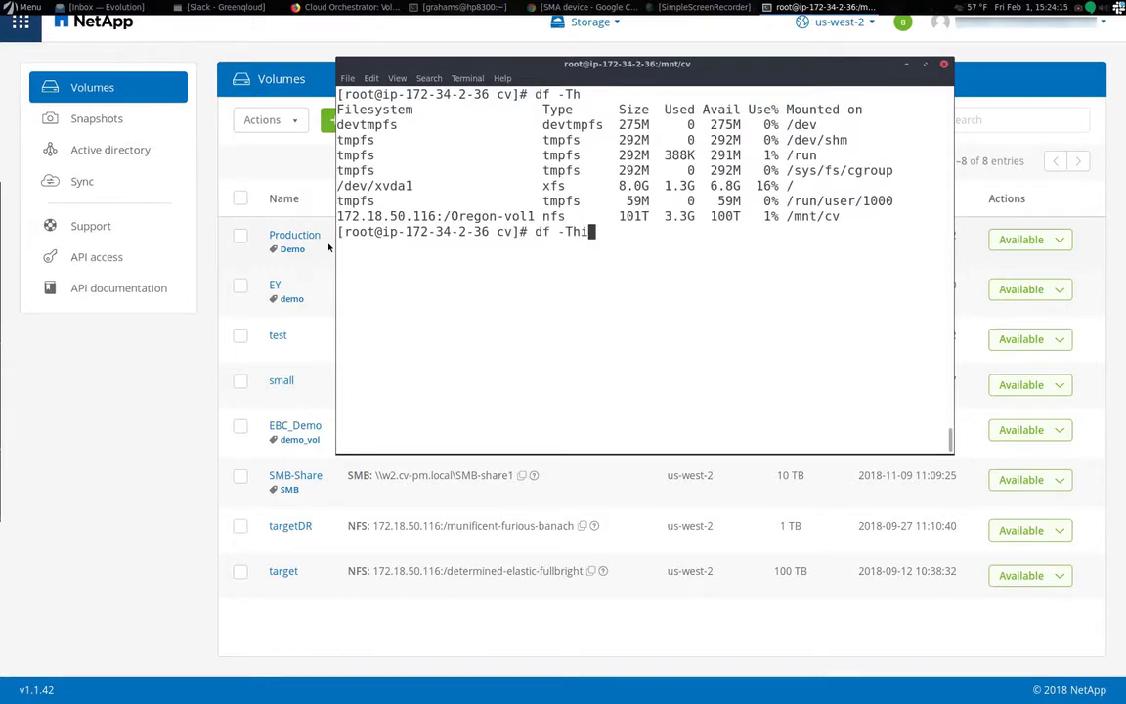
key("Return")
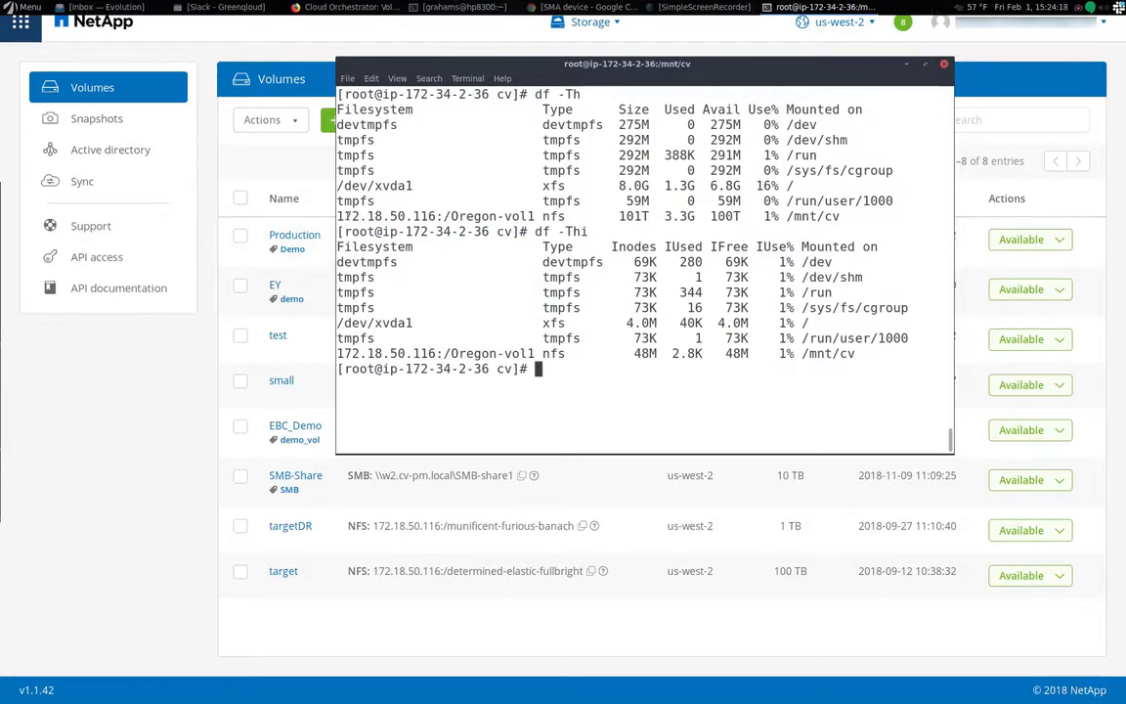
Examine the used space and used inodes of the Oregon-vol1 NFS mount in the terminal output.
left_click_drag(342, 216, 696, 217)
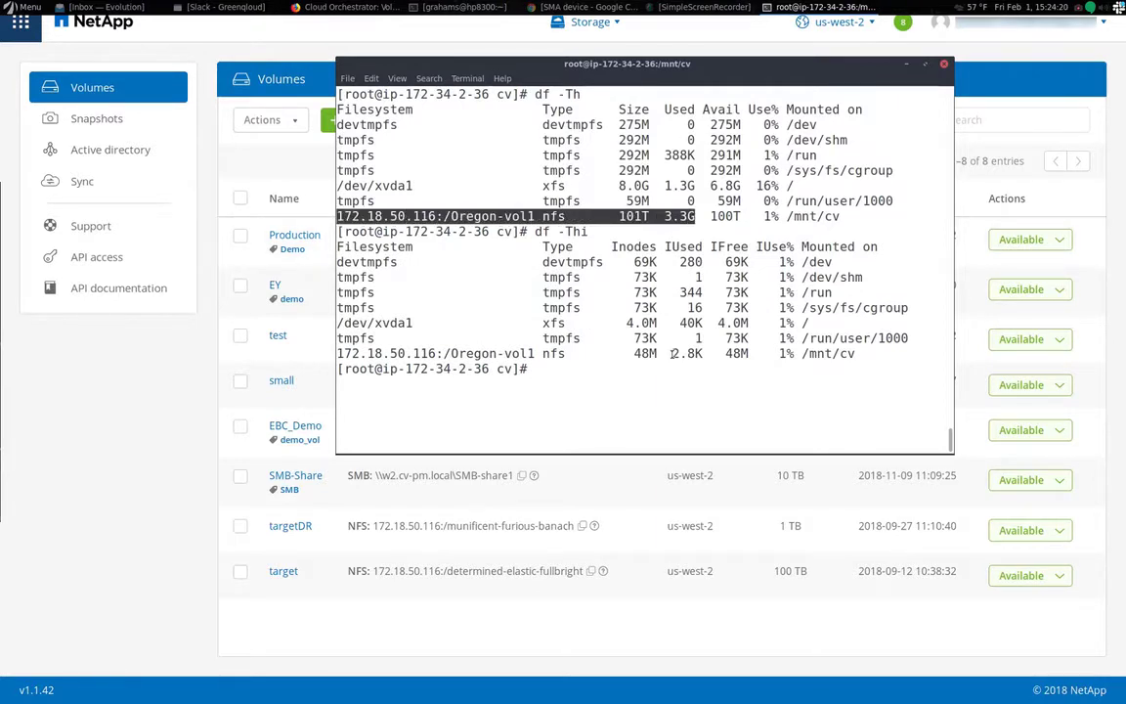
left_click(674, 353)
double_click(674, 353)
left_click(697, 378)
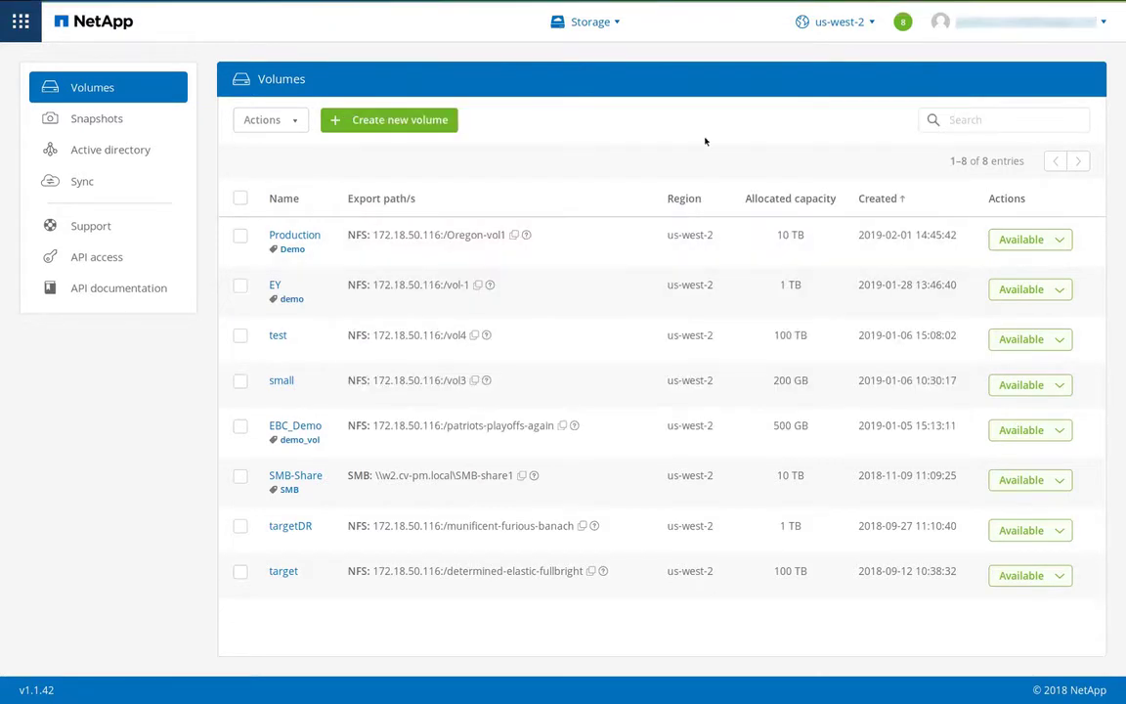
Switch the NetApp console to the ap-southeast-2 region and copy the DR volume's export IP address.
left_click(760, 23)
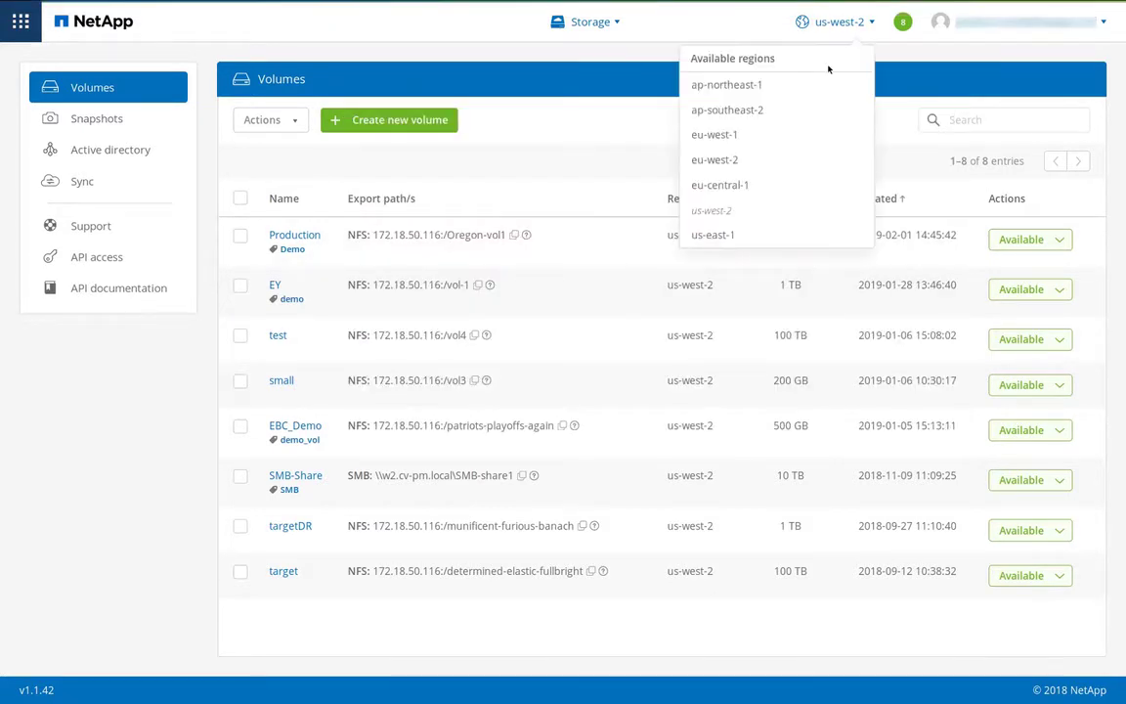
left_click(757, 111)
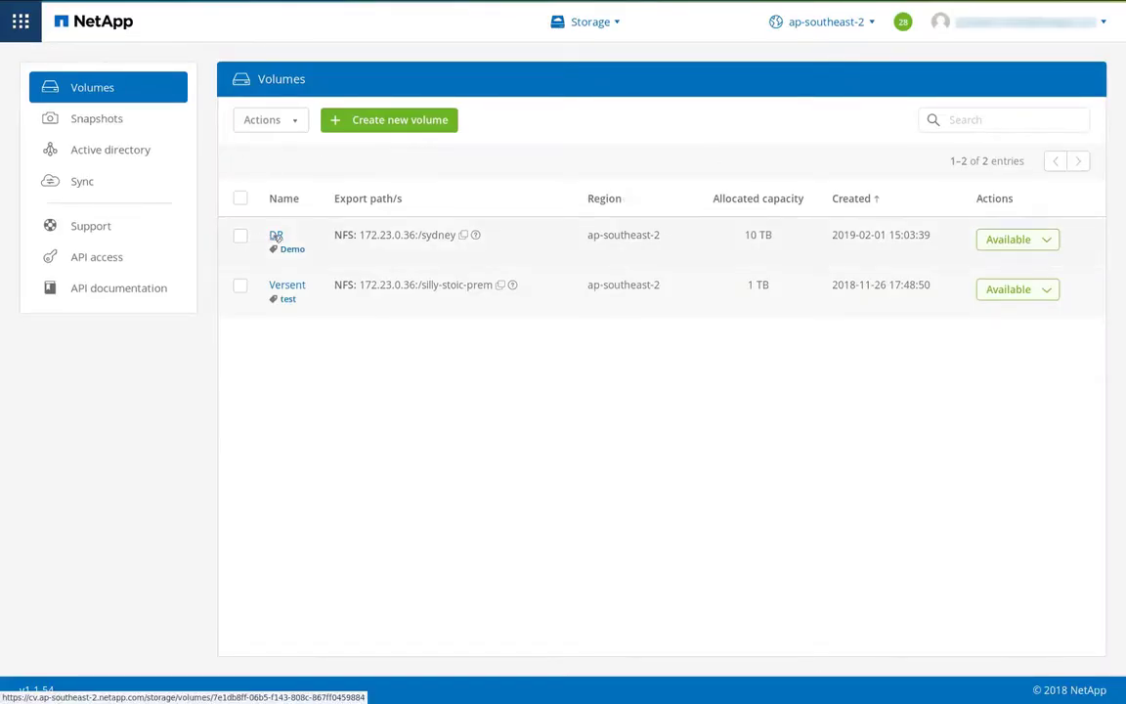
left_click_drag(361, 238, 413, 238)
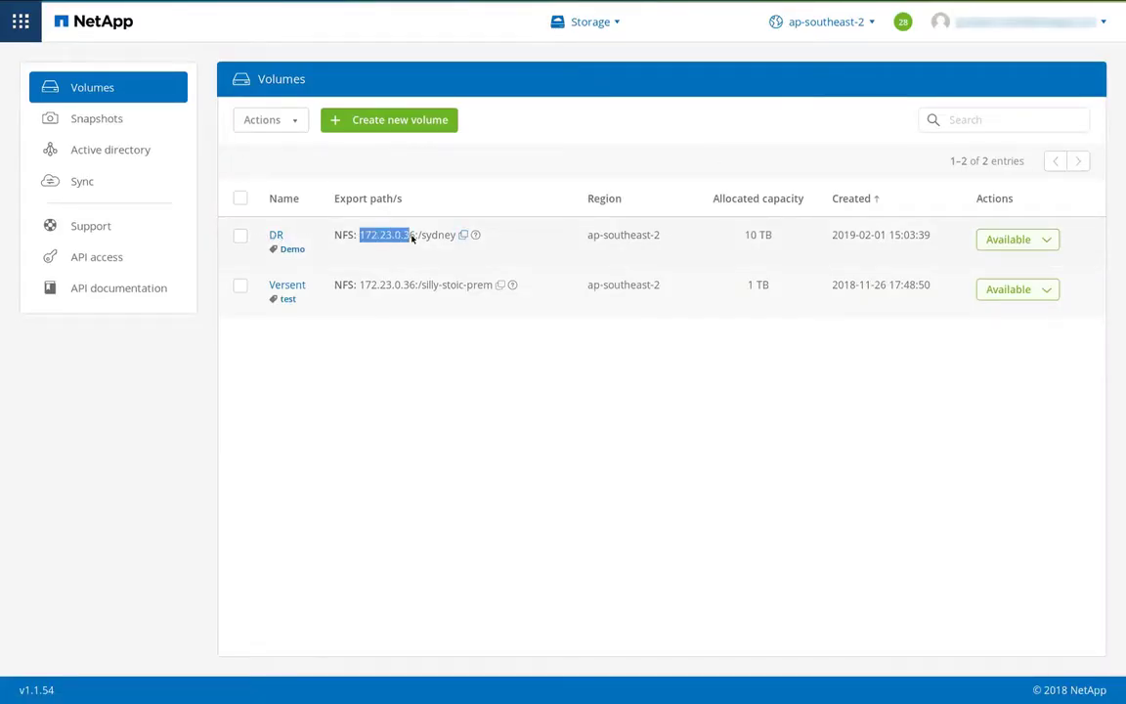
key("ctrl+c")
Switch to the terminal, ping 172.23.0.36 to test connectivity and stop after a few replies.
key("alt+Tab")
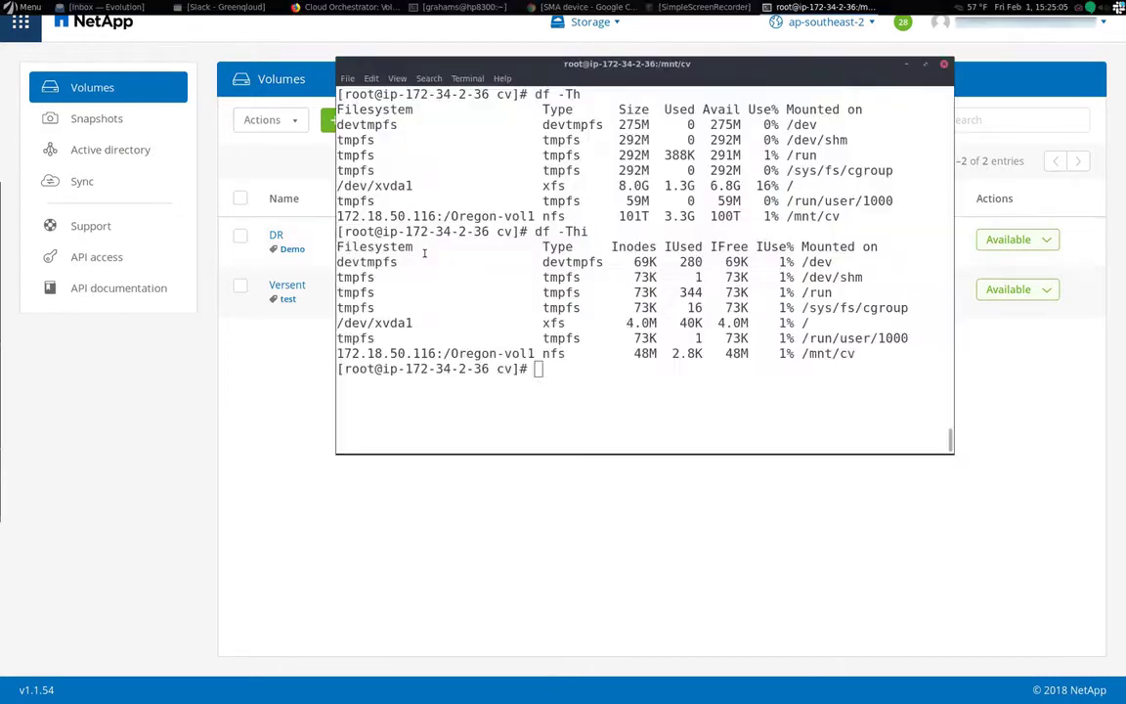
type("ping")
key("ctrl+shift+v")
key("Return")
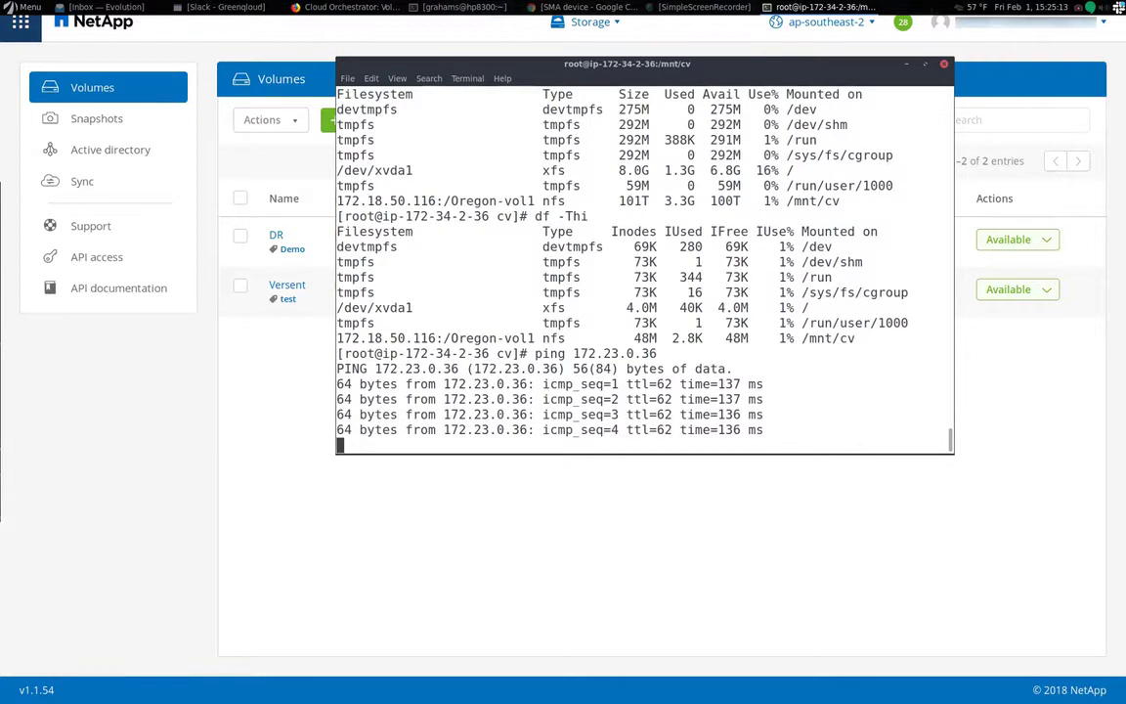
key("ctrl+c")
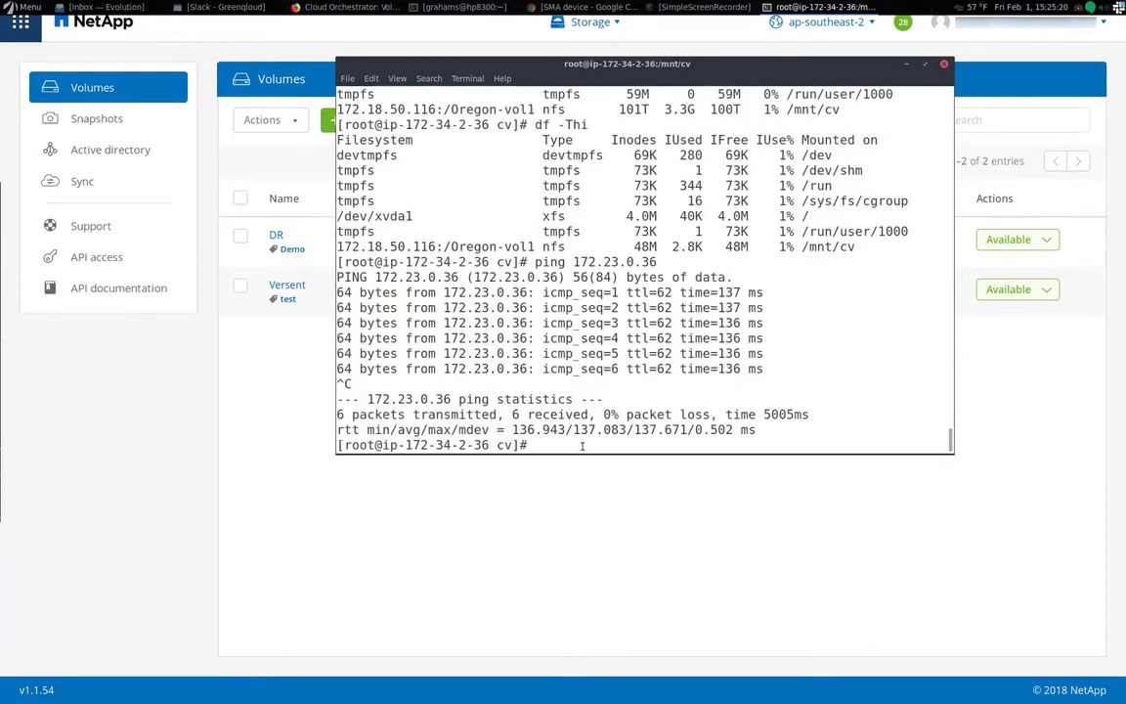
List the NFS exports of the DR volume's server with showmount -e 172.23.0.36.
type("showmount -e")
left_click_drag(443, 369, 529, 369)
middle_click(529, 369)
key("Return")
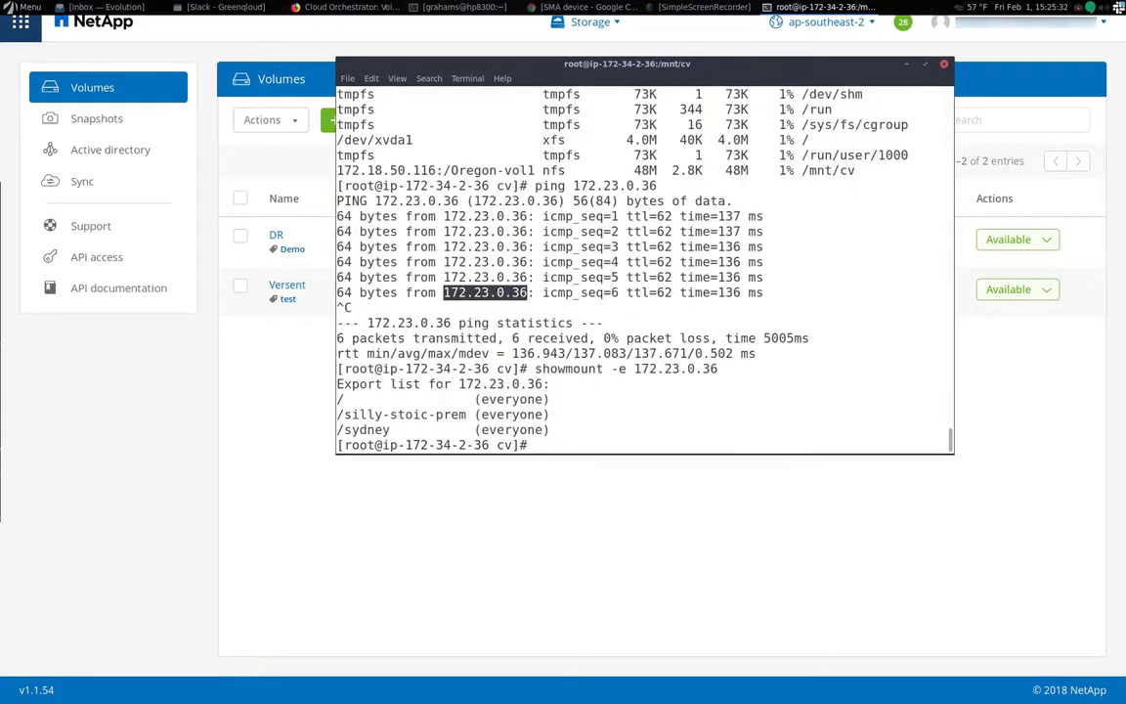
Mount the export 172.23.0.36:/sydney on /mnt/test1/.
type("mount")
double_click(503, 383)
middle_click(504, 383)
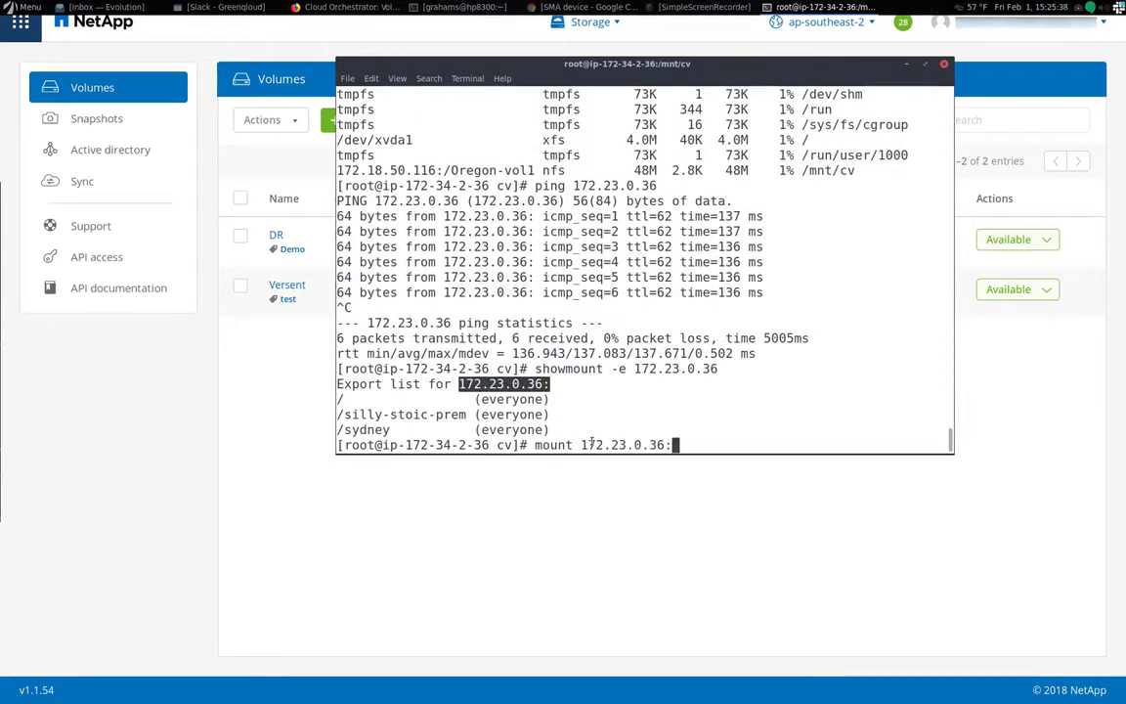
double_click(378, 432)
middle_click(673, 445)
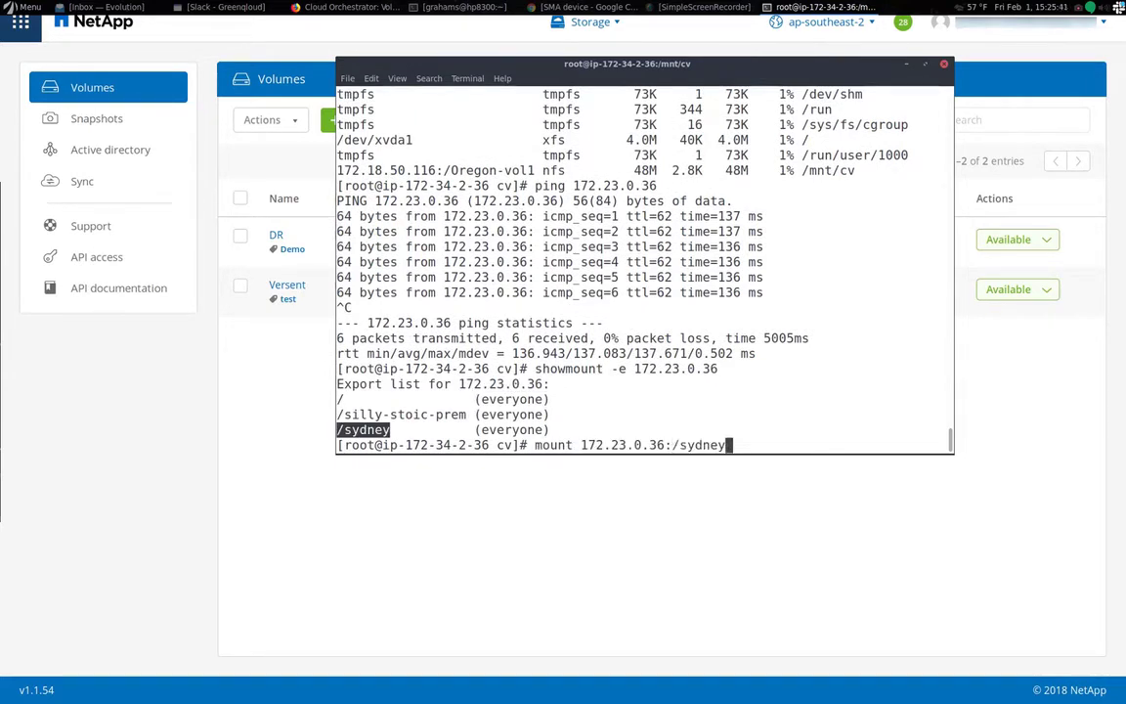
type("/mnt/test1/")
key("Return")
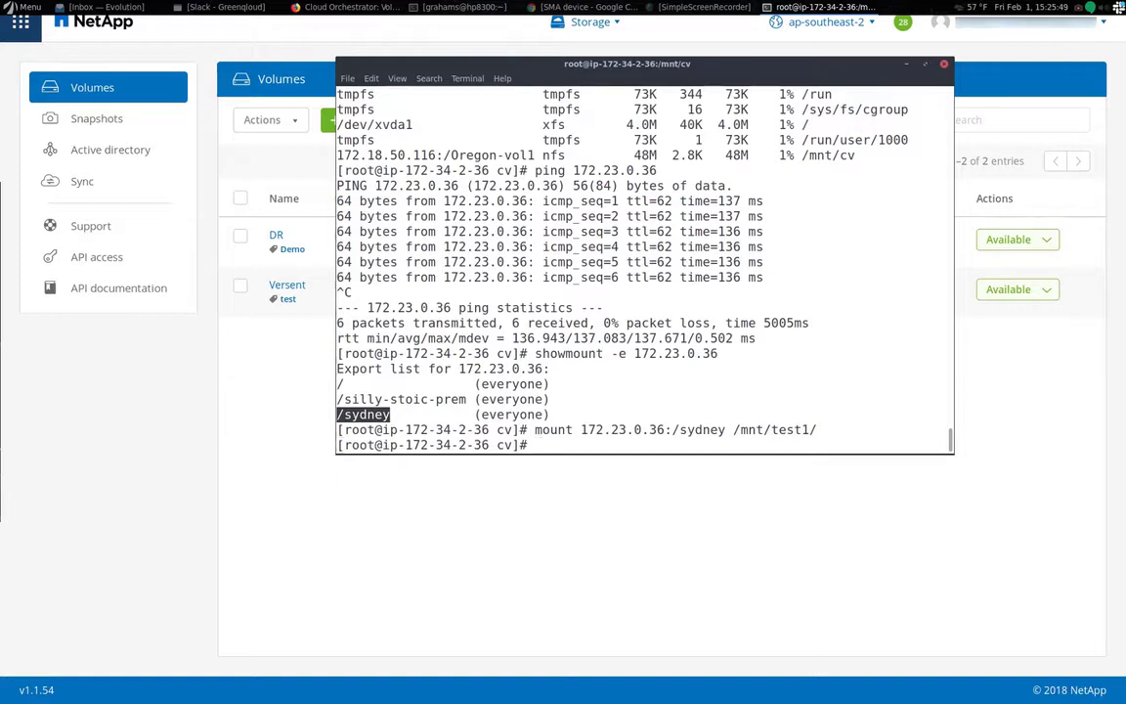
List the mounted filesystems with df -Th and examine the used space of the sydney mount.
type("df -Th")
key("Return")
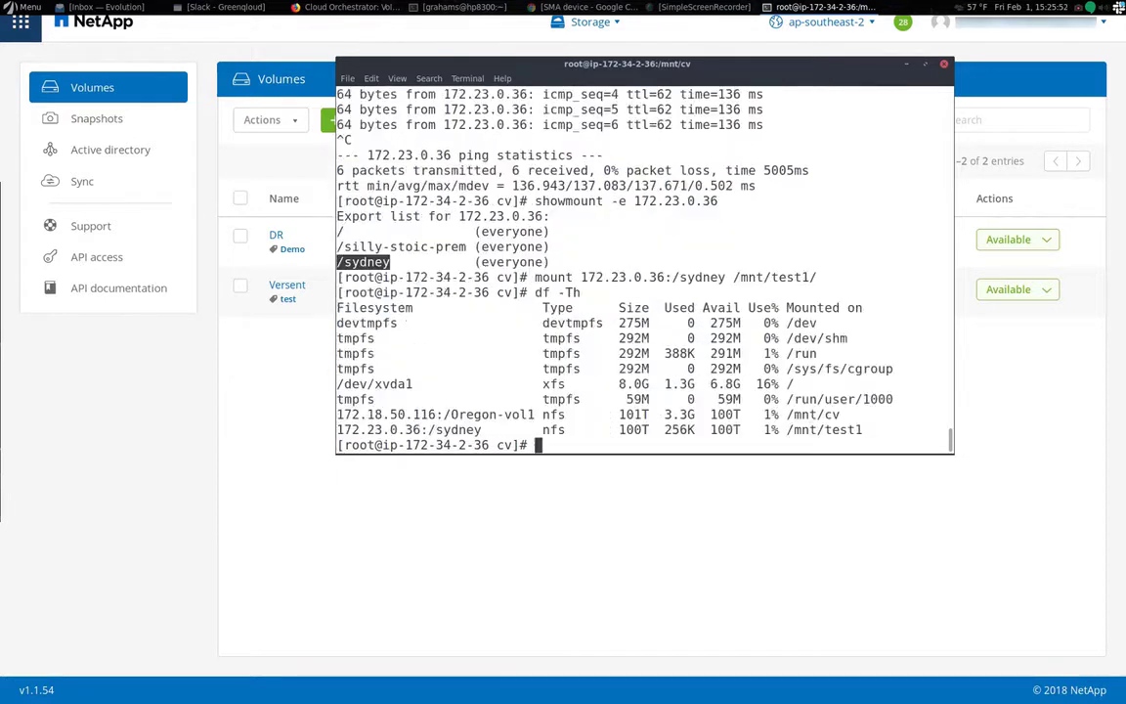
left_click_drag(666, 431, 695, 431)
left_click(662, 445)
List the contents of /mnt/test1/ with ls.
type("ls ")
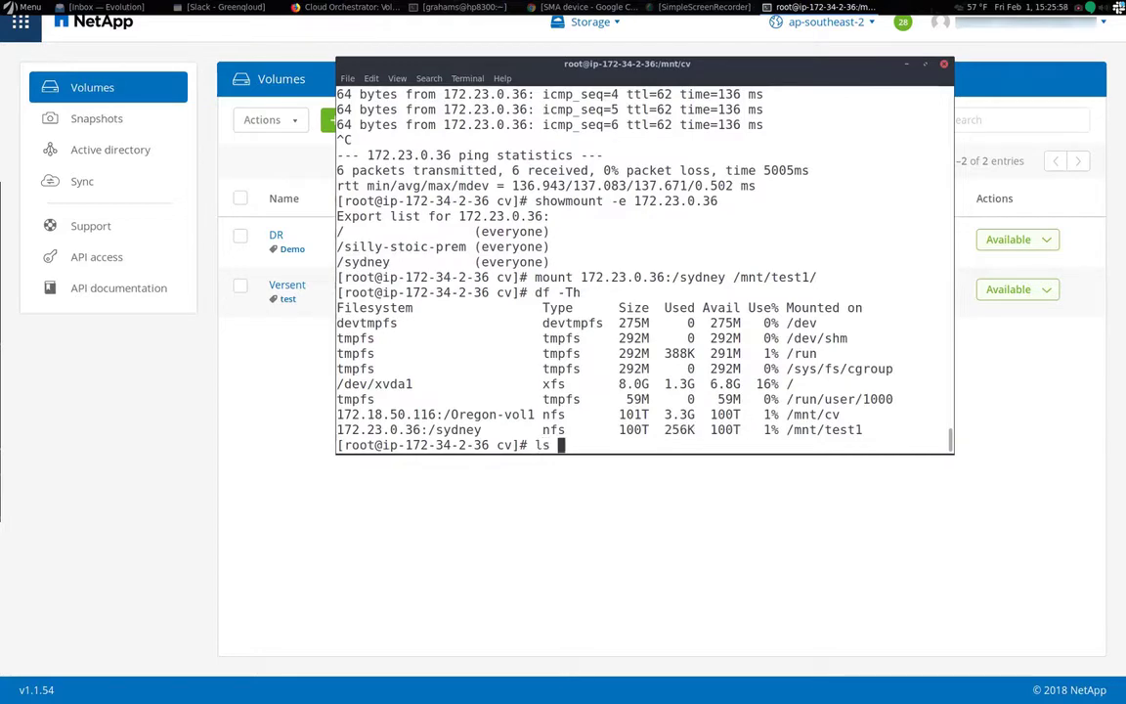
type("/mnt/test1/")
key("Return")
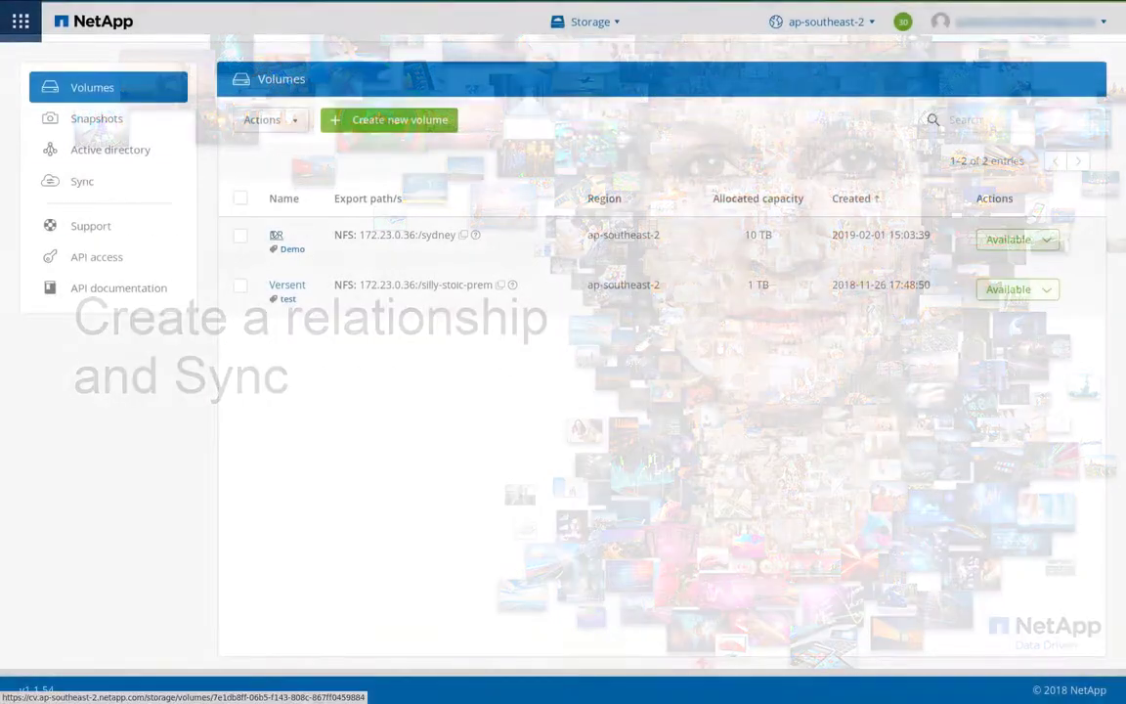
Create a sync relationship with the DR volume as target and the NFS source host 172.18.50.116, export /Oregon-vol1.
left_click(278, 237)
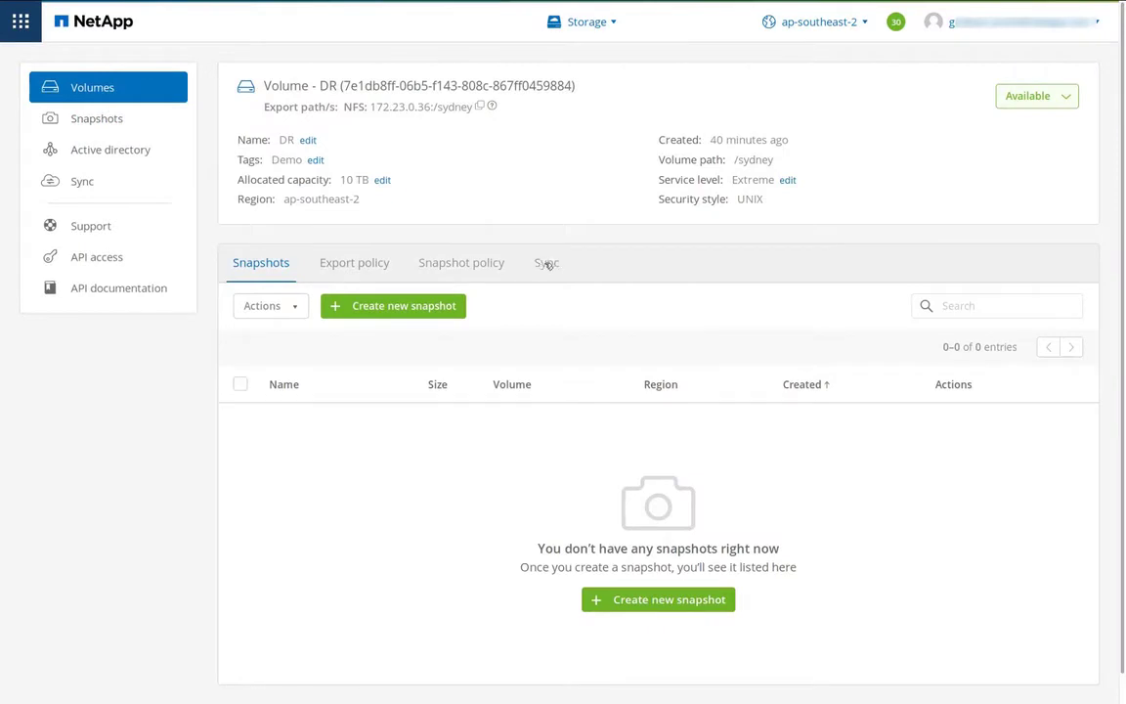
left_click(546, 264)
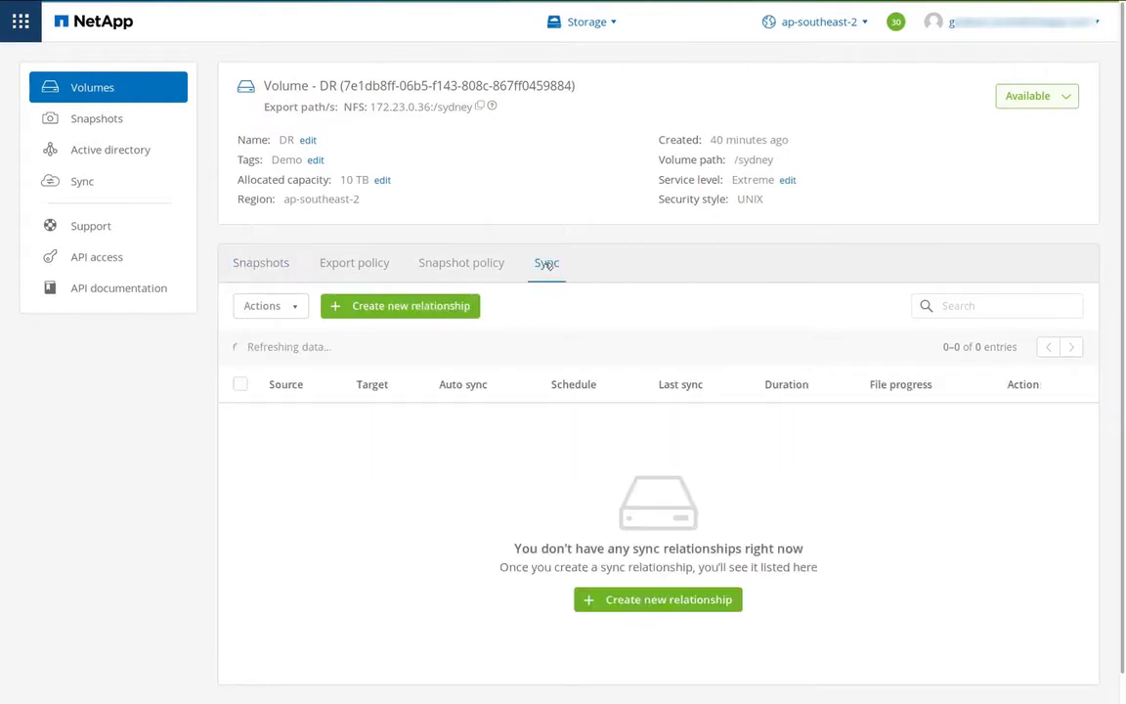
left_click(428, 307)
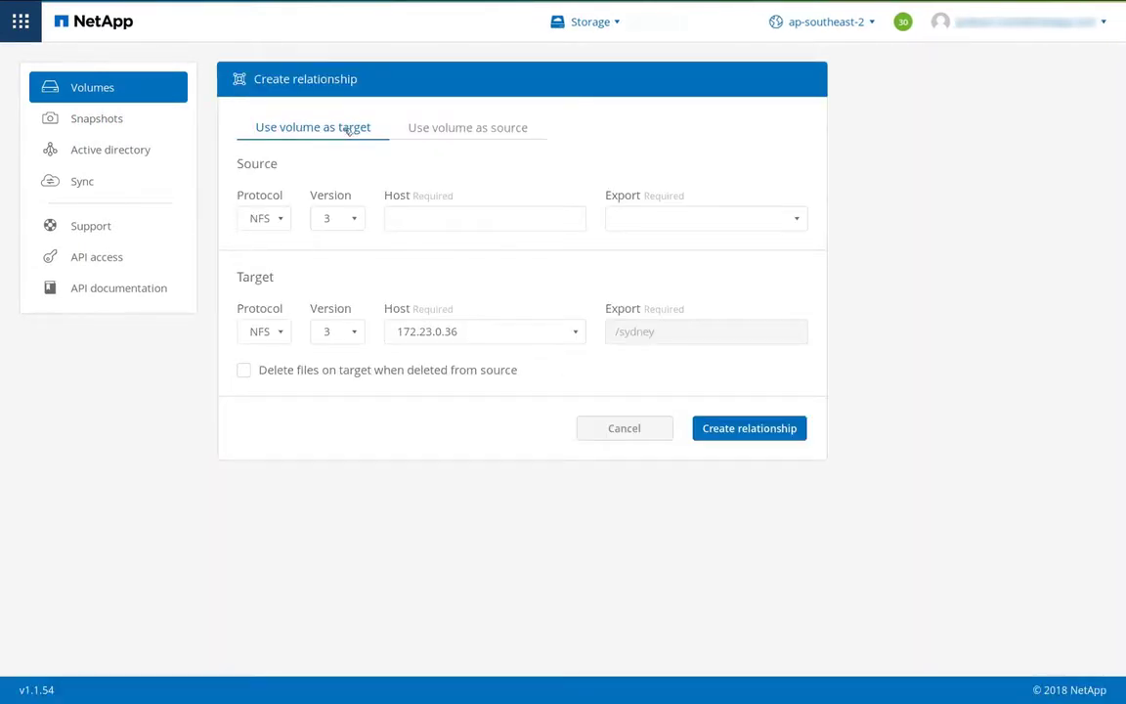
left_click(435, 216)
type("172.18.50.116")
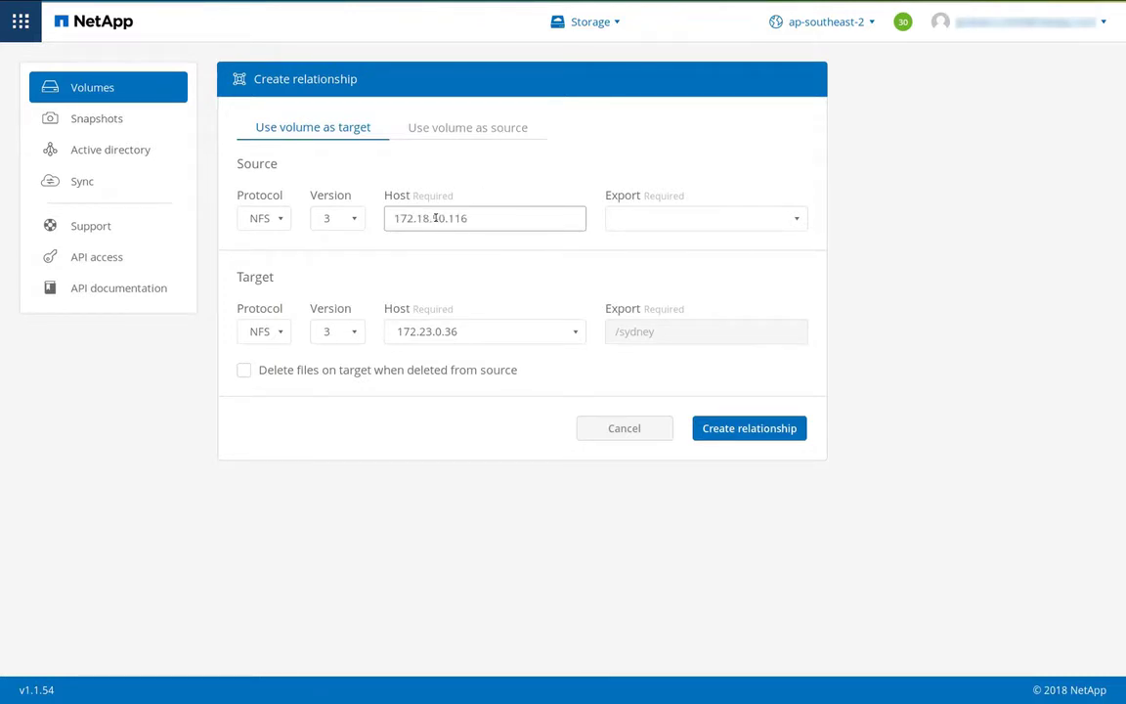
left_click(595, 227)
left_click(755, 222)
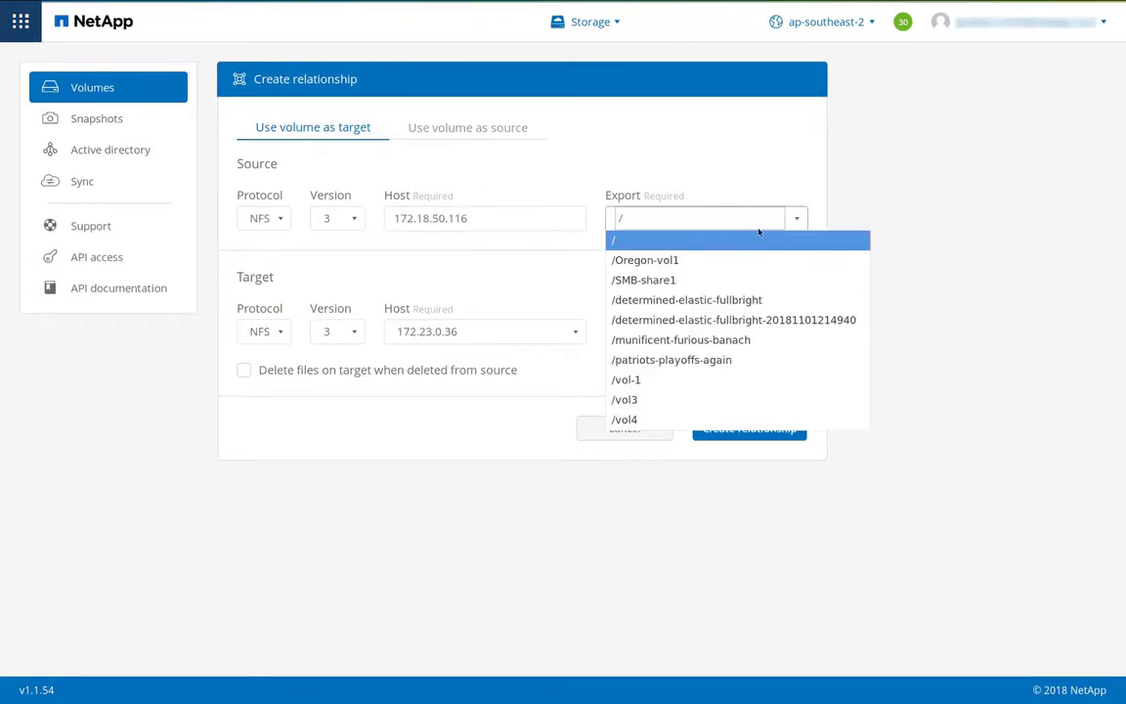
left_click(750, 260)
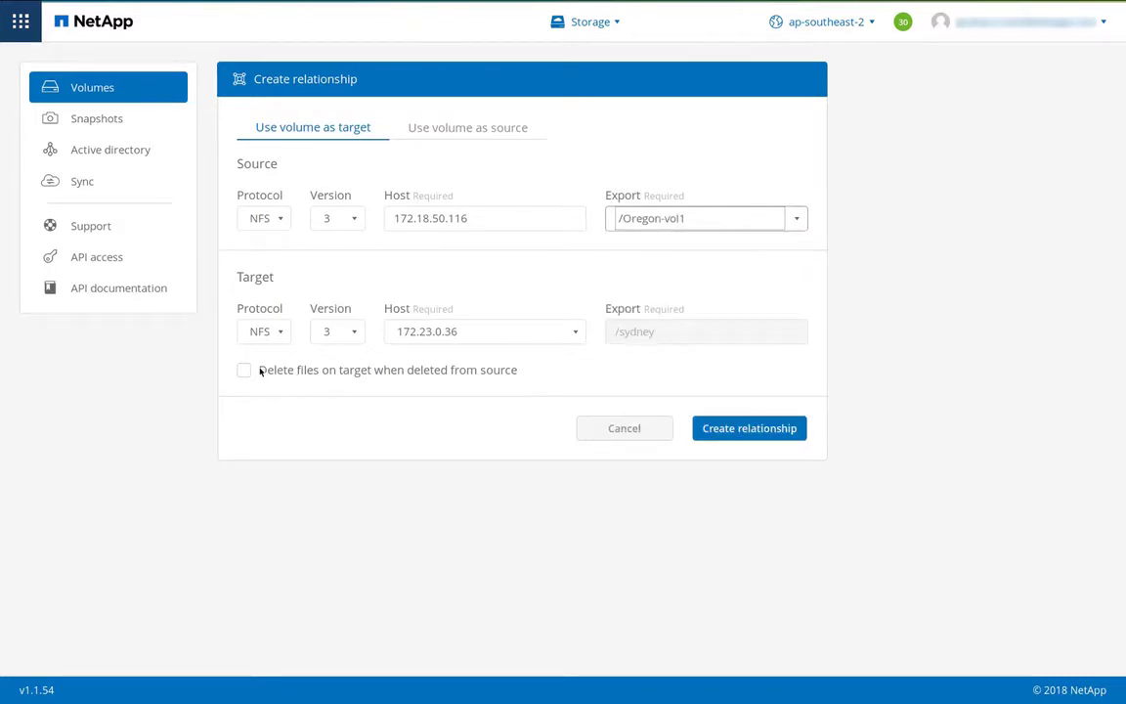
left_click(744, 428)
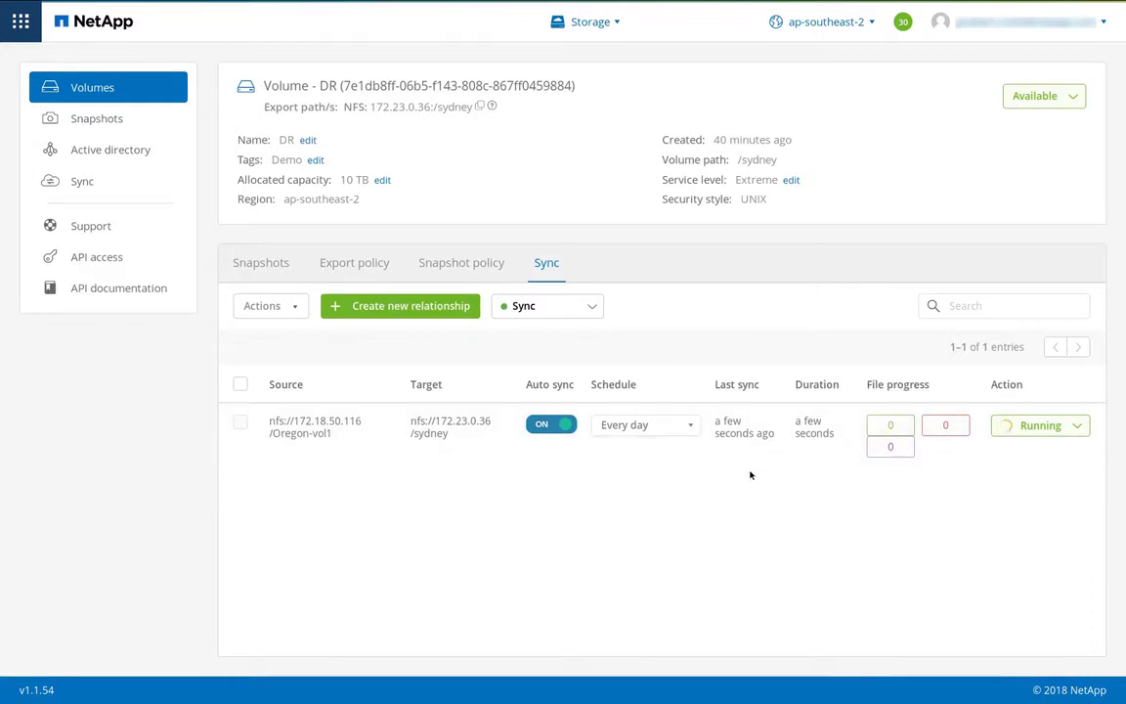
Set the sync schedule of the Oregon-vol1 to sydney relationship to every 1 hour.
left_click(667, 427)
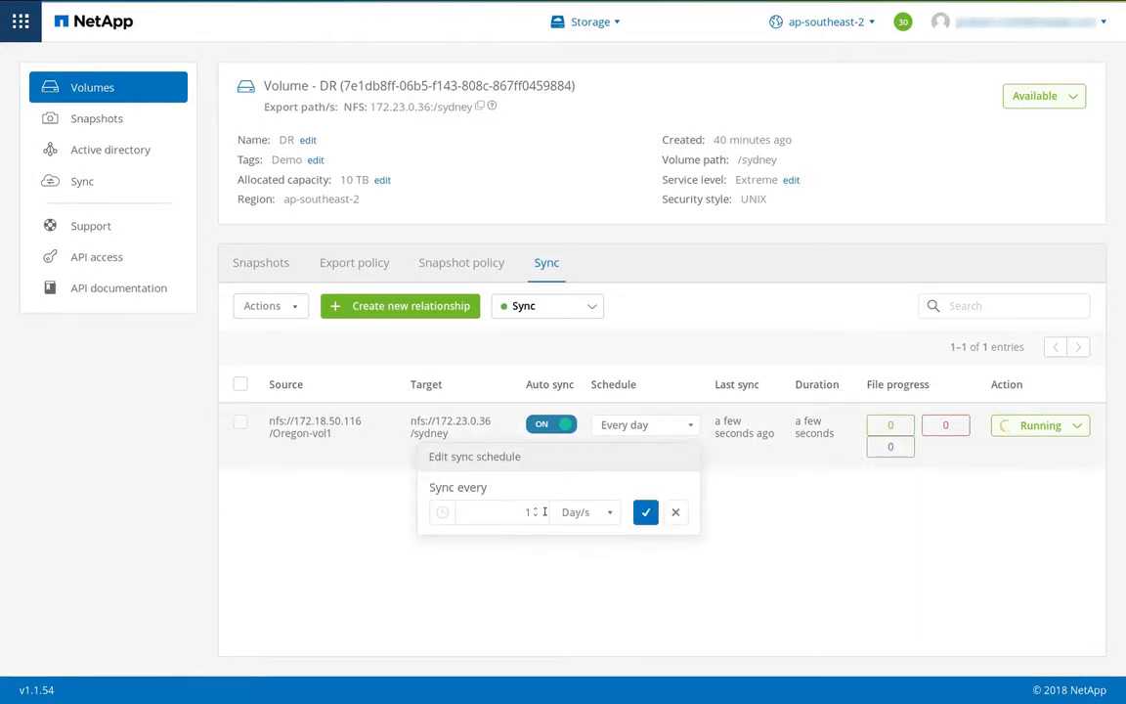
left_click(608, 512)
left_click(605, 553)
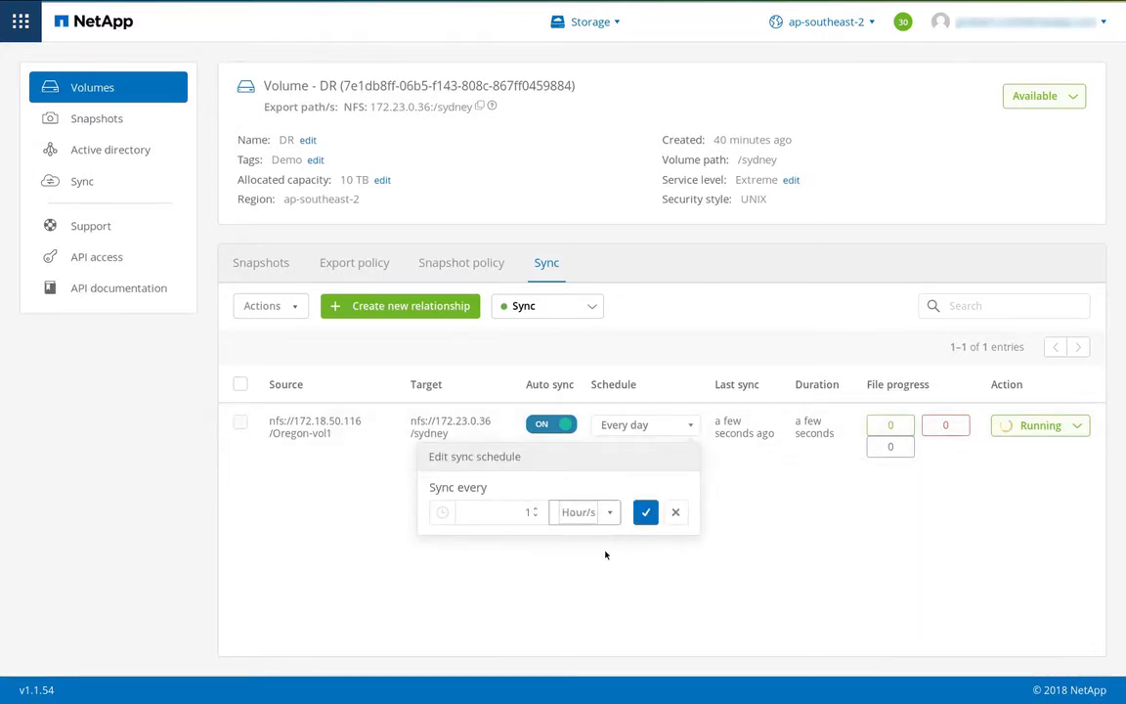
left_click(644, 514)
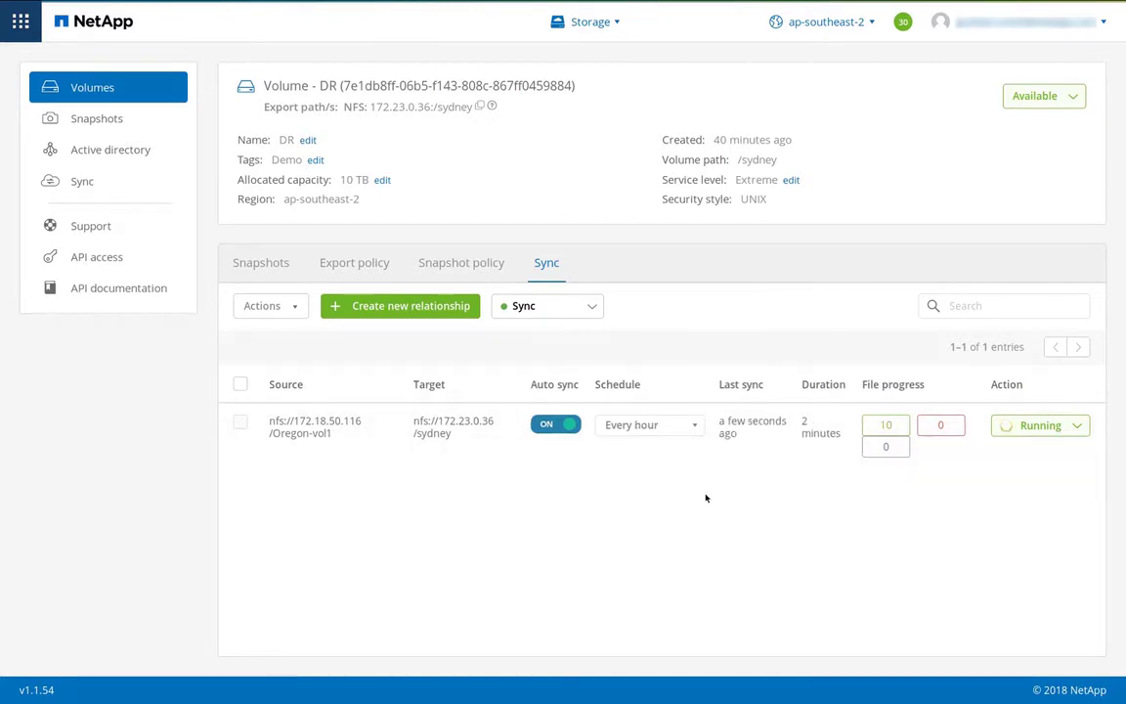
Switch to the terminal and list the mounted filesystems with df -Th to compare the Oregon-vol1 and sydney mounts.
mouse_move(884, 425)
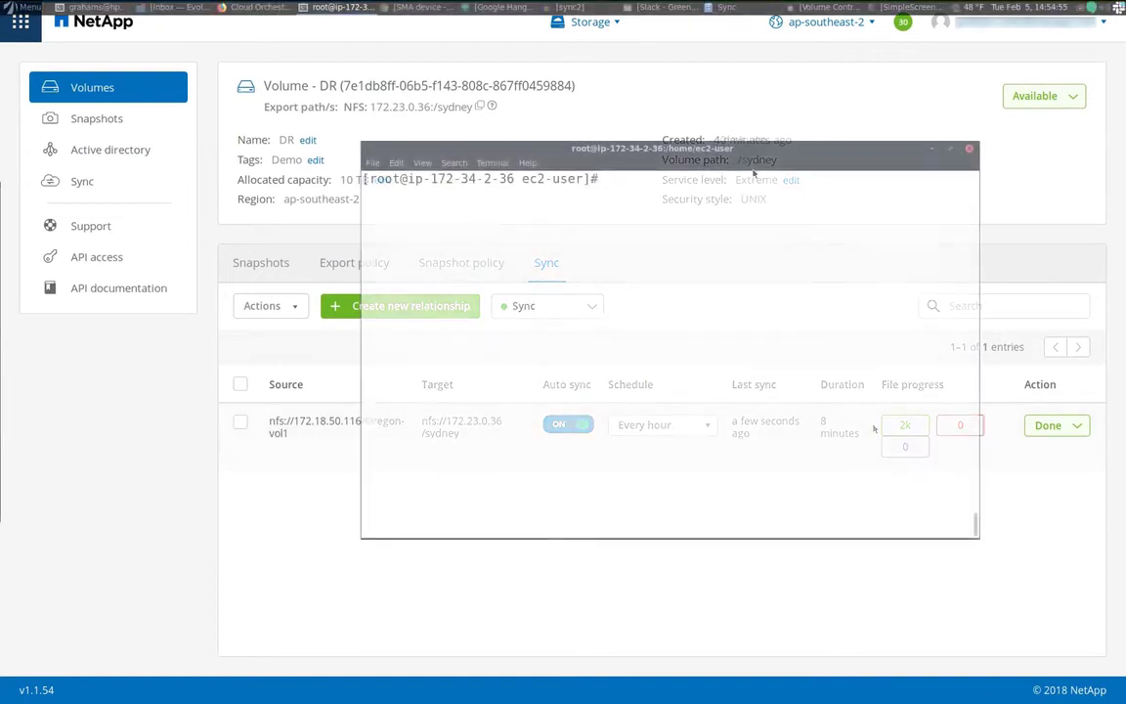
type("df -")
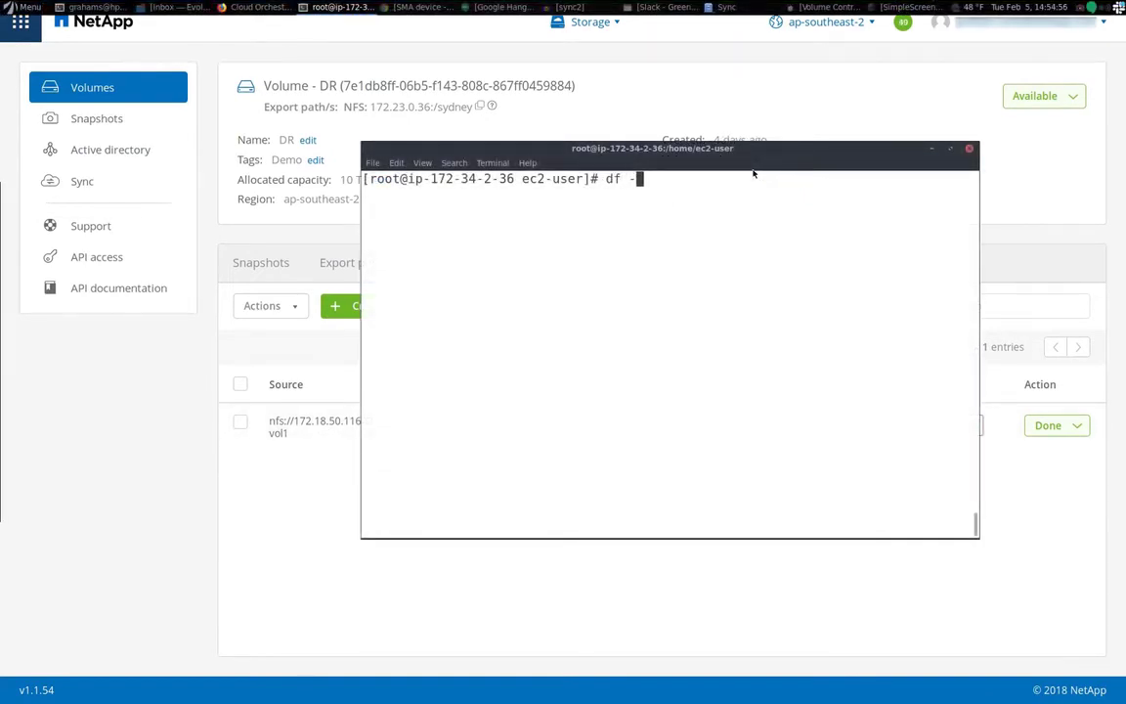
type("Th")
key("Return")
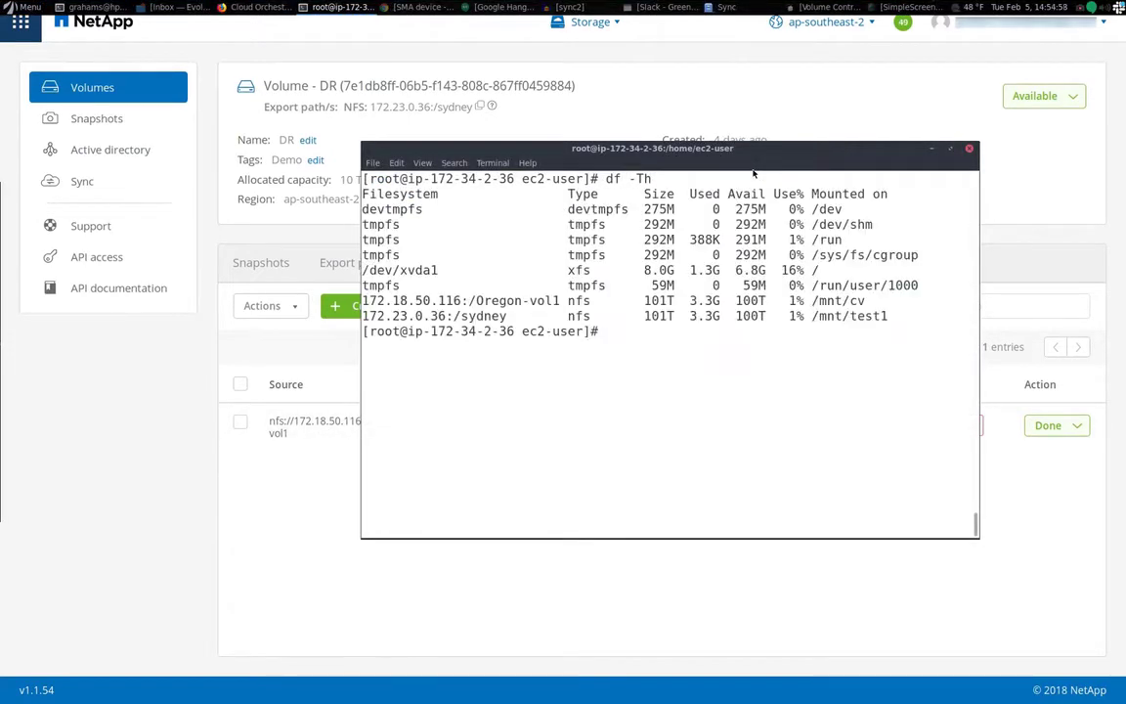
List the files synced to /mnt/test1/ with ls.
type("ls /mnt/te")
key("Tab")
key("Return")
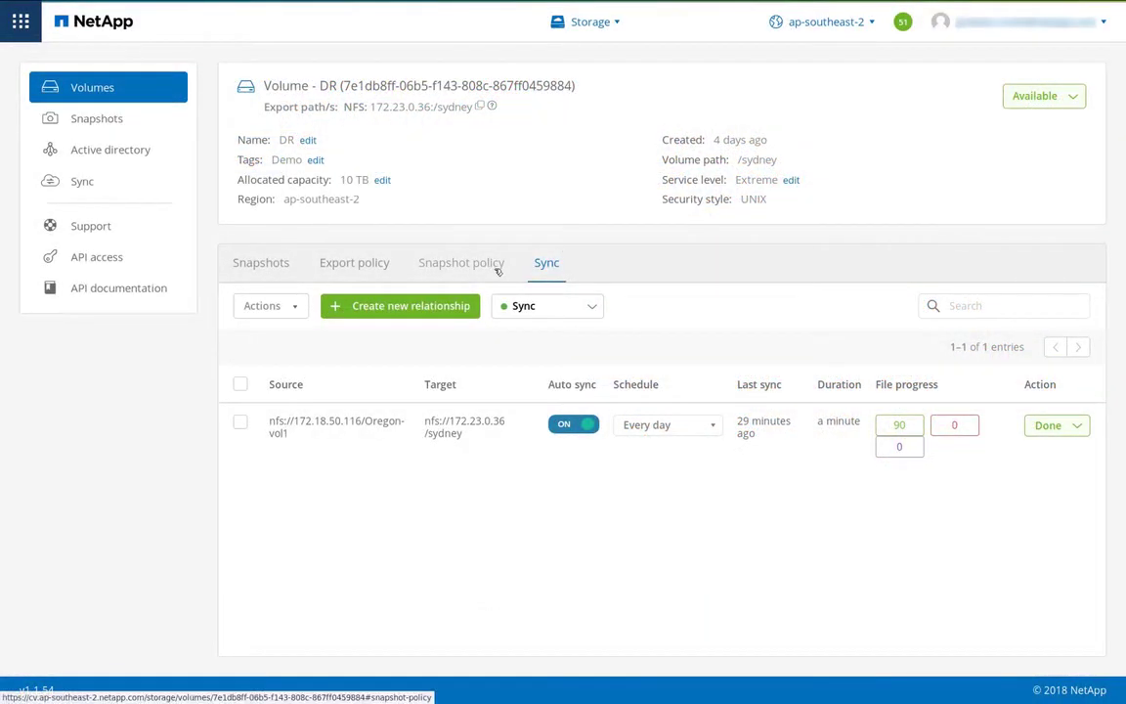
In the NetApp console, enable and save an hourly snapshot policy for the DR volume, keeping 24 snapshots taken at minute 20.
left_click(498, 267)
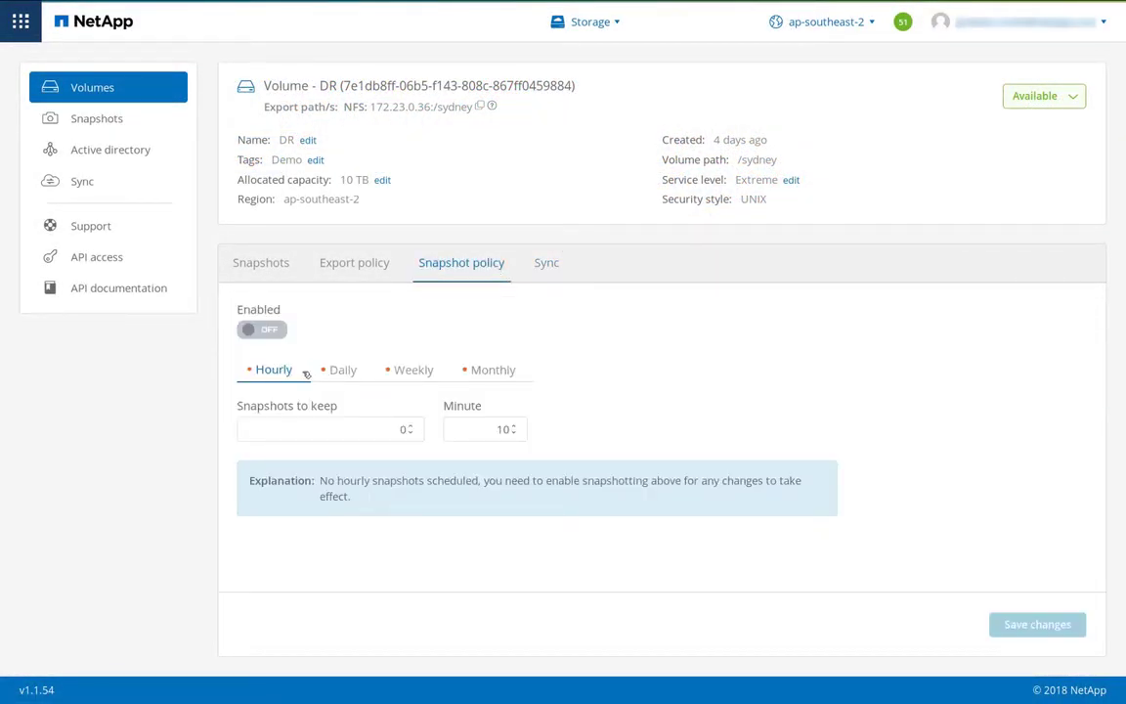
double_click(400, 428)
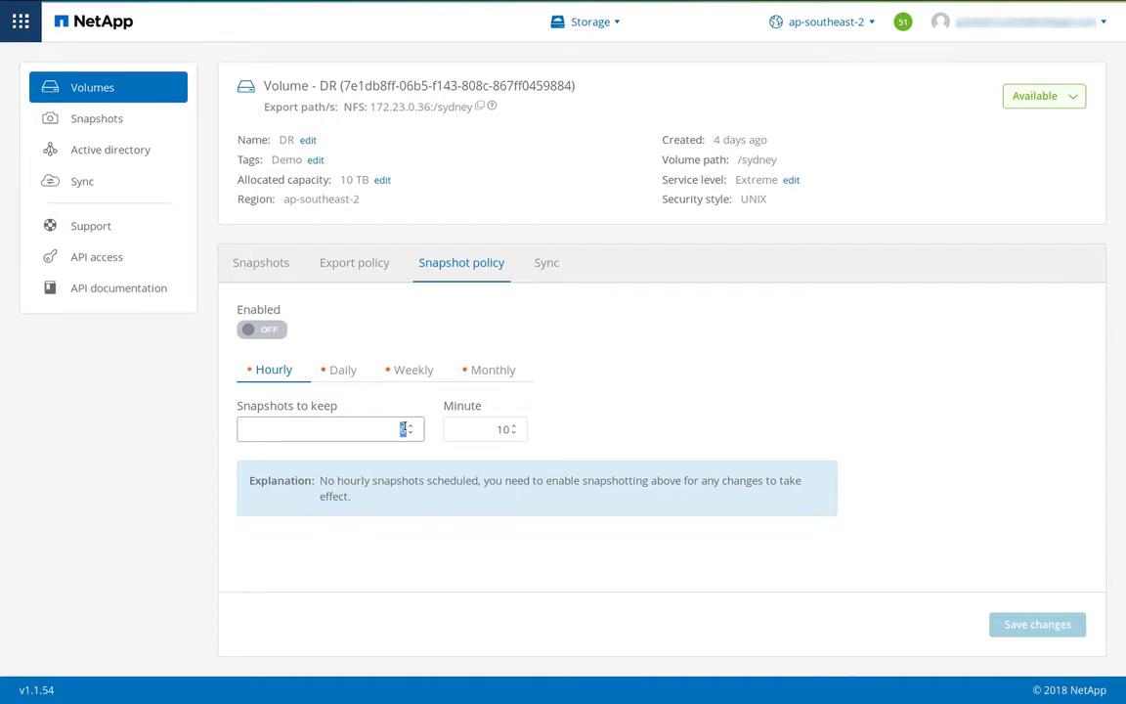
type("24")
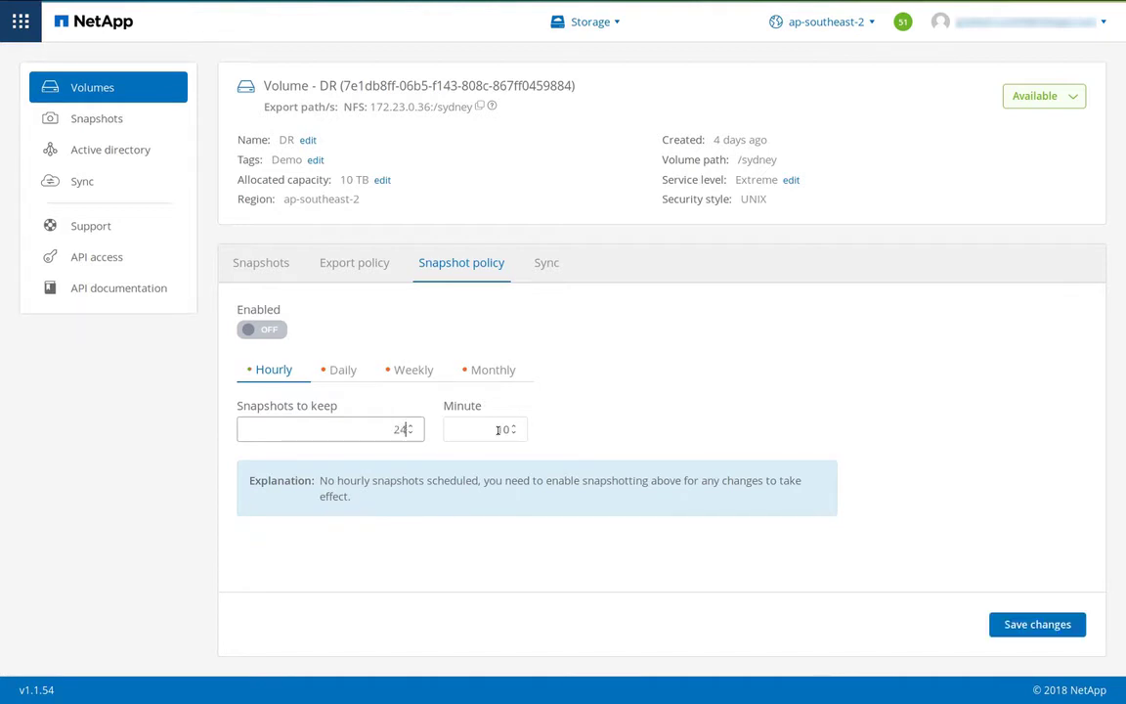
double_click(498, 429)
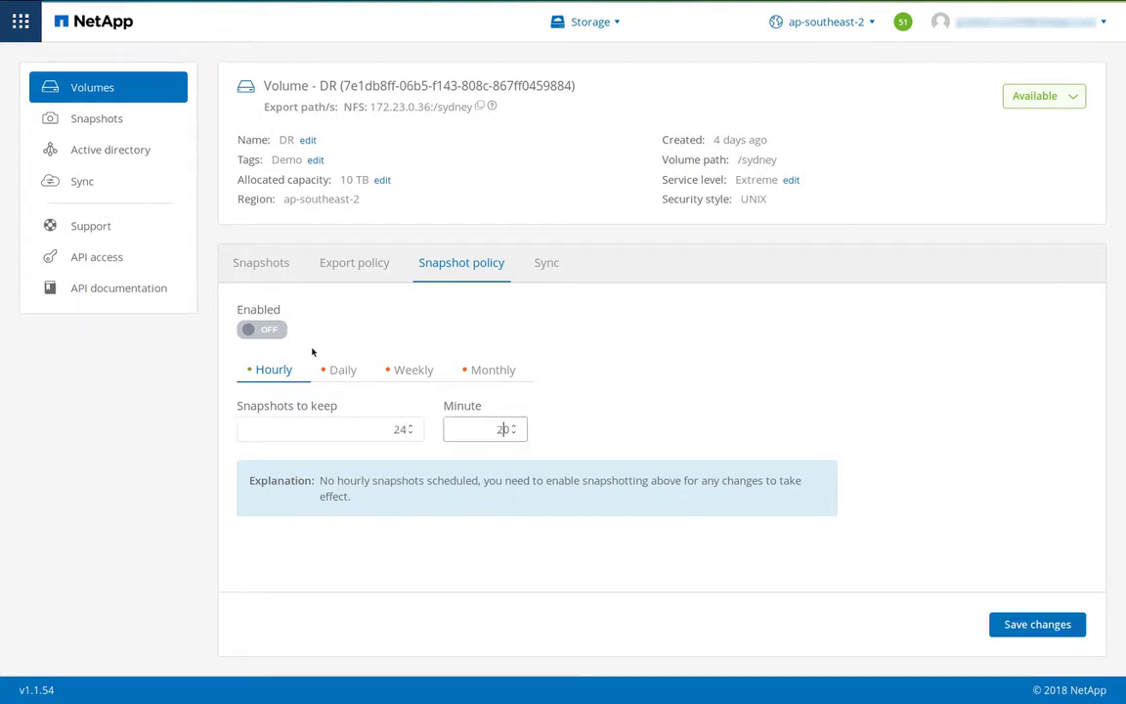
left_click(283, 330)
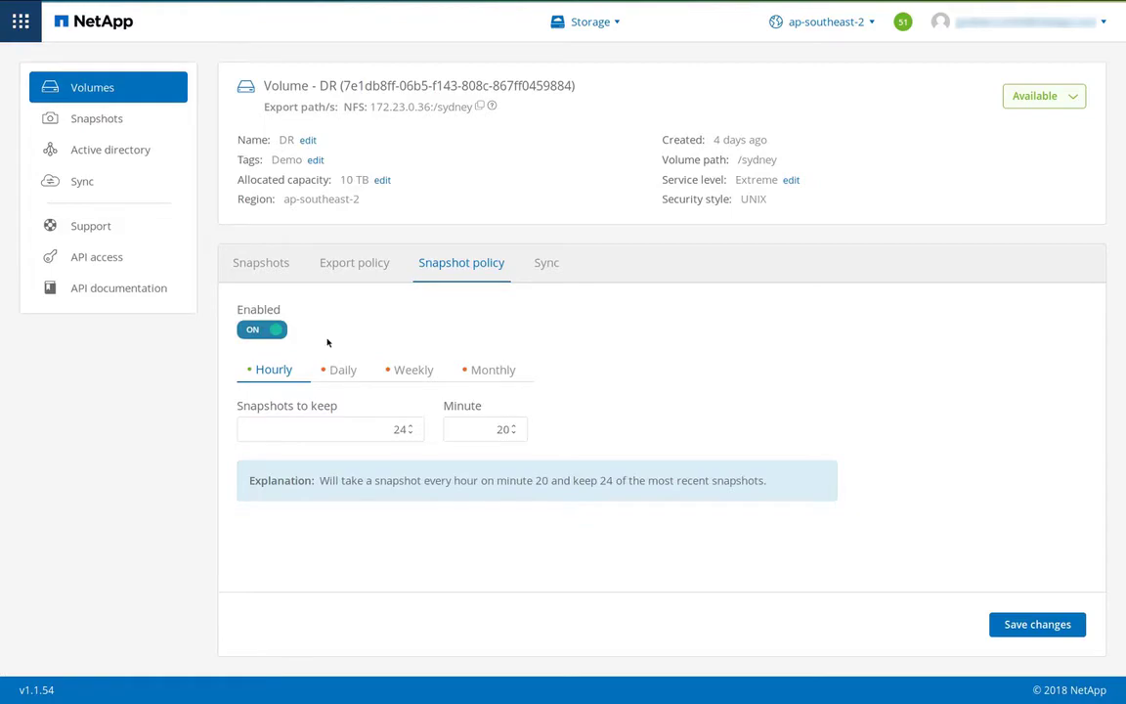
left_click(1067, 635)
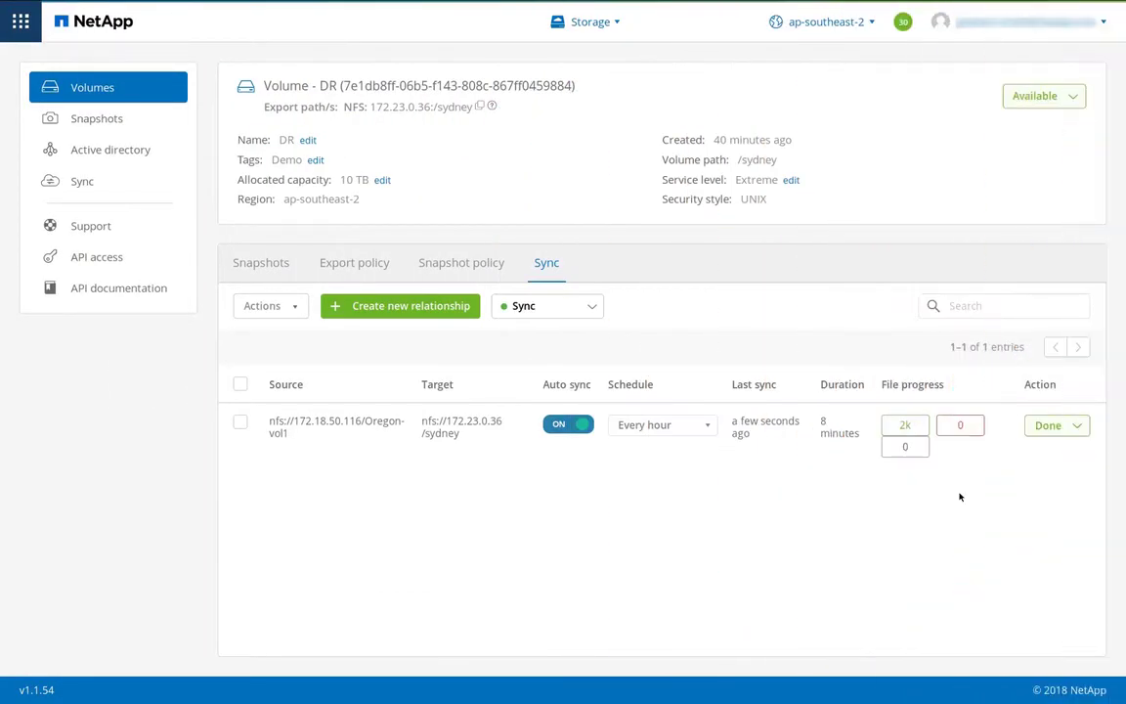
Run an immediate sync of the Oregon-vol1 to sydney relationship.
left_click(1053, 425)
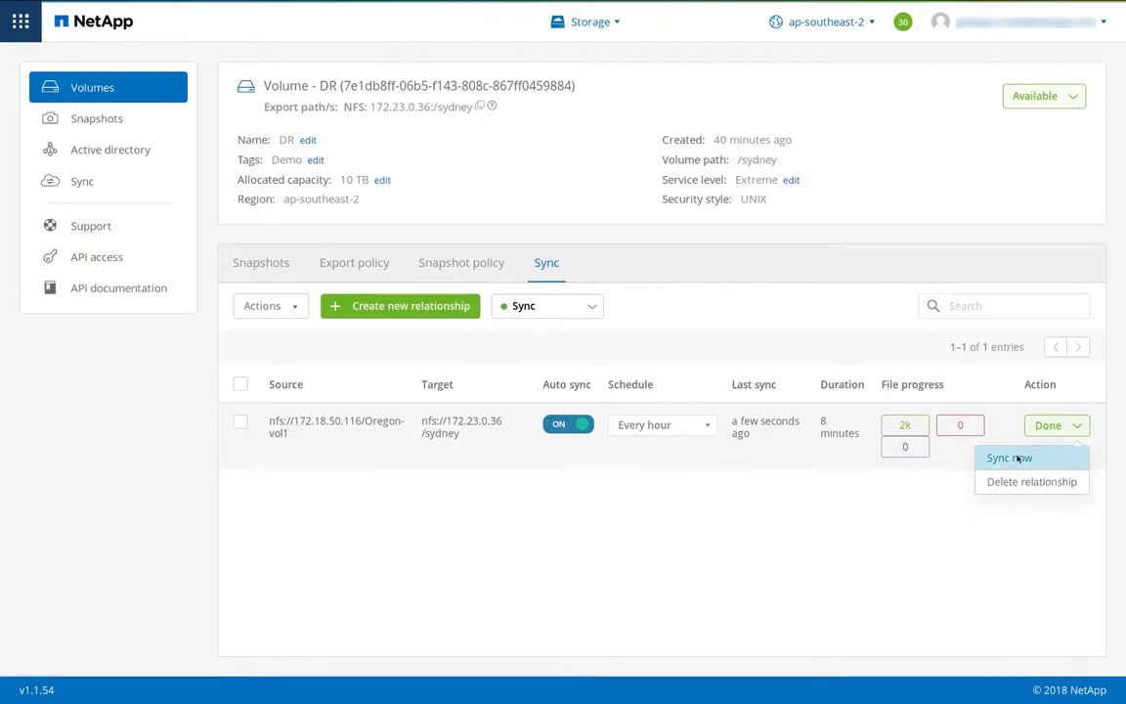
left_click(1009, 457)
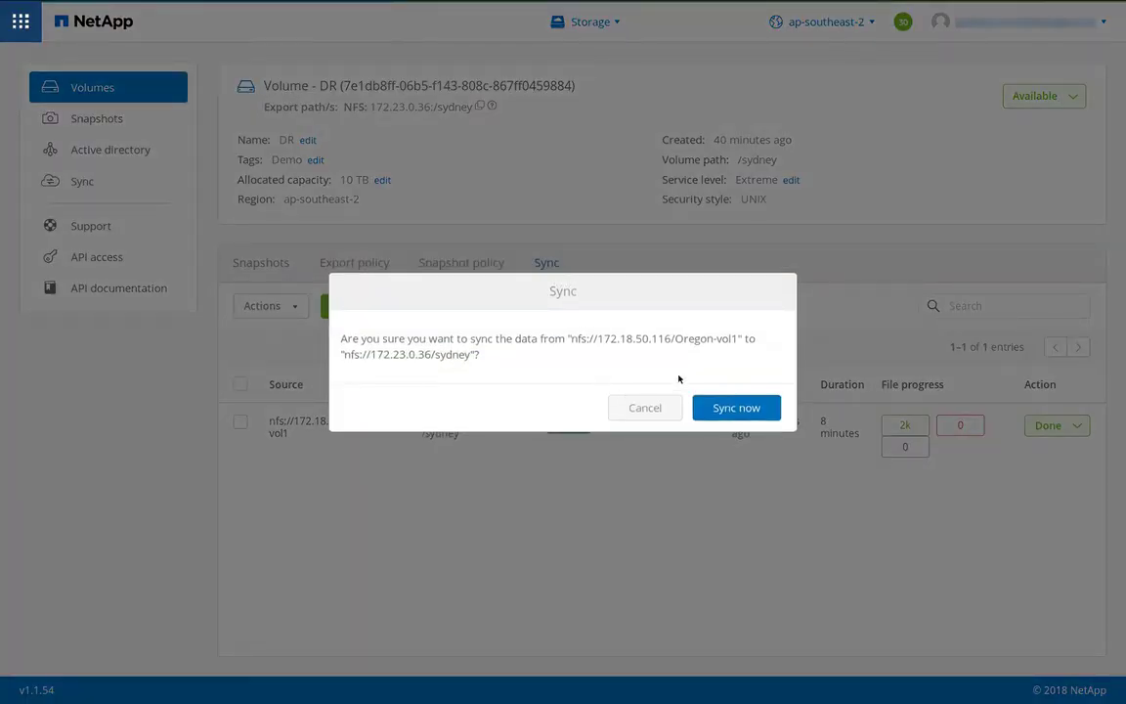
left_click(718, 409)
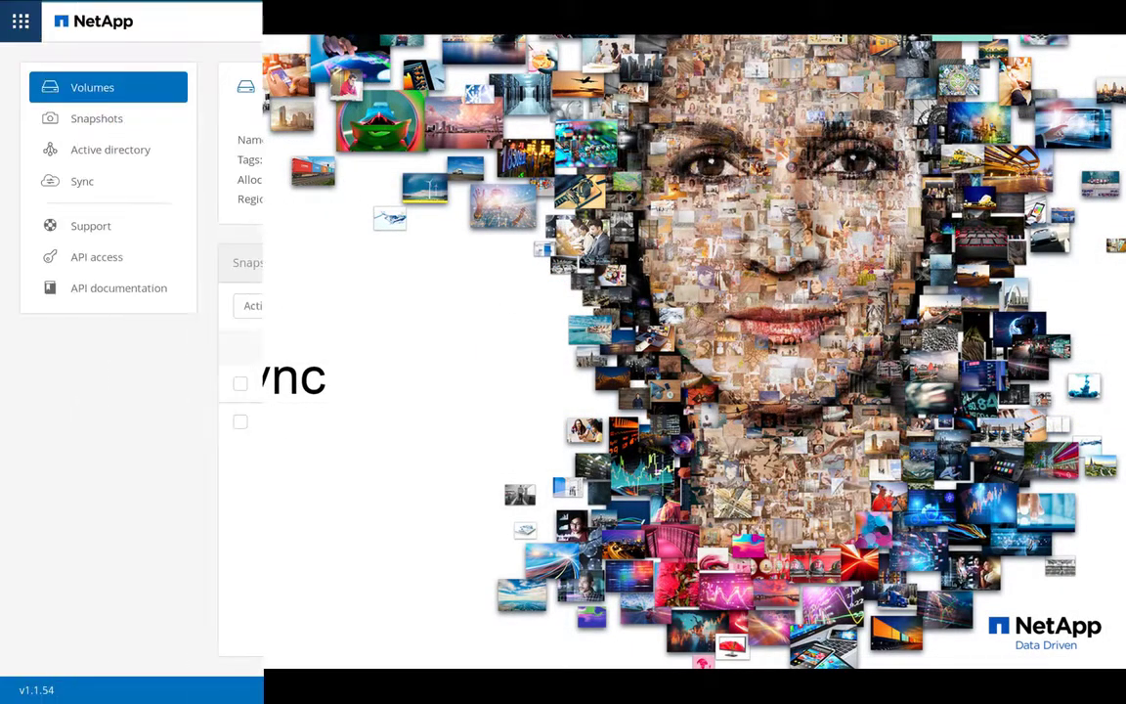
Create a sync relationship with the DR volume as source and the NFS target host 172.23.0.36, export /silly-stoic-prem.
left_click(402, 307)
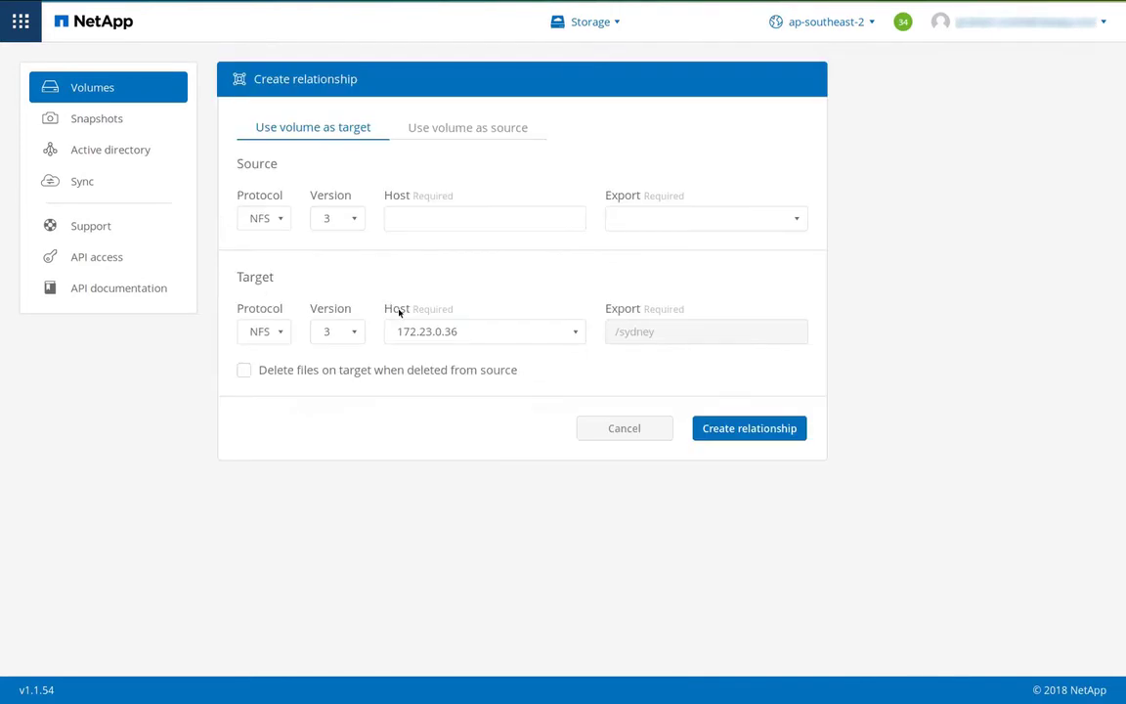
left_click(475, 128)
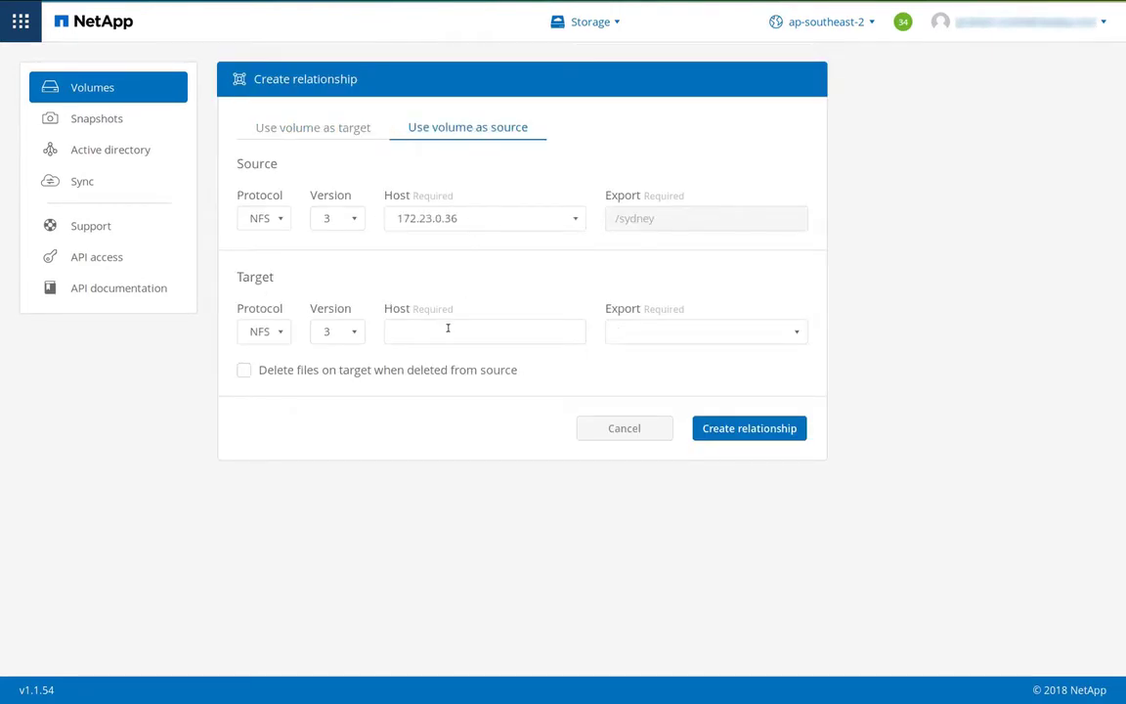
left_click(448, 329)
type("172.23.0.36")
left_click(635, 333)
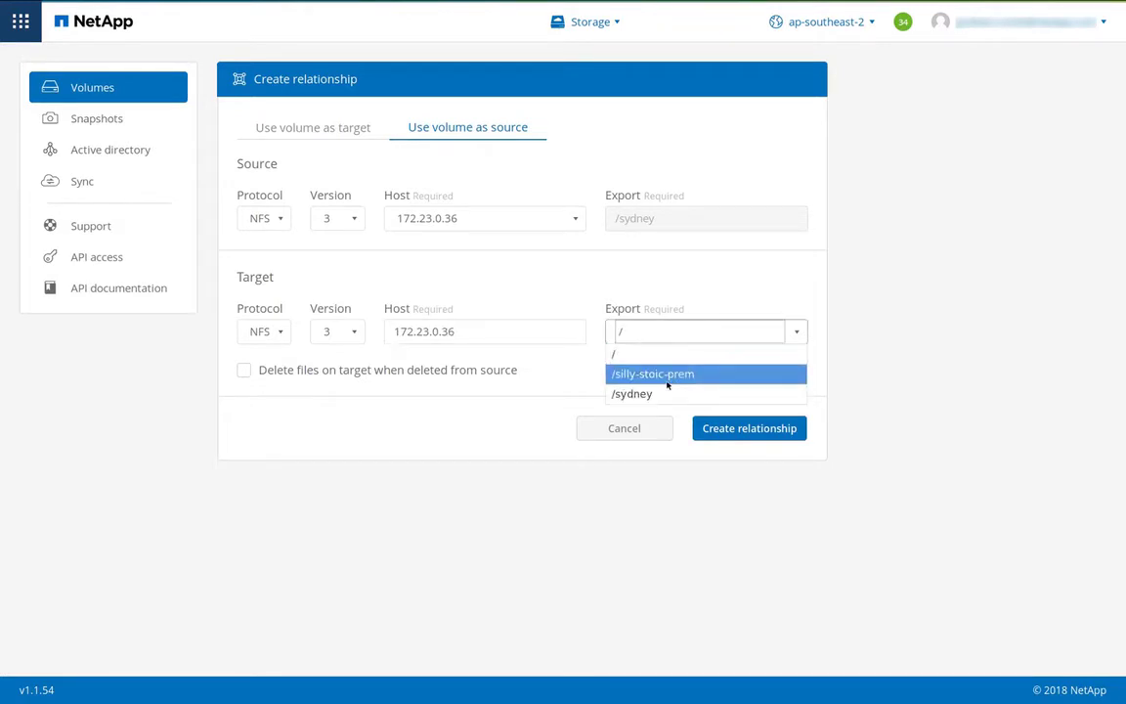
left_click(669, 375)
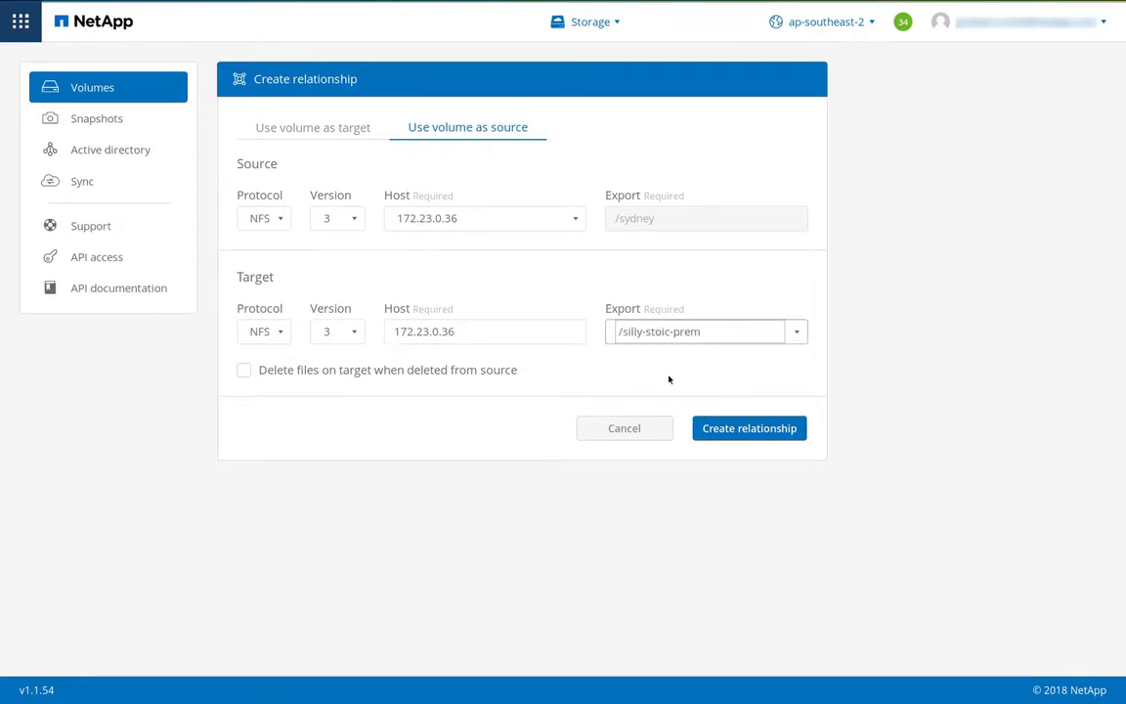
left_click(750, 429)
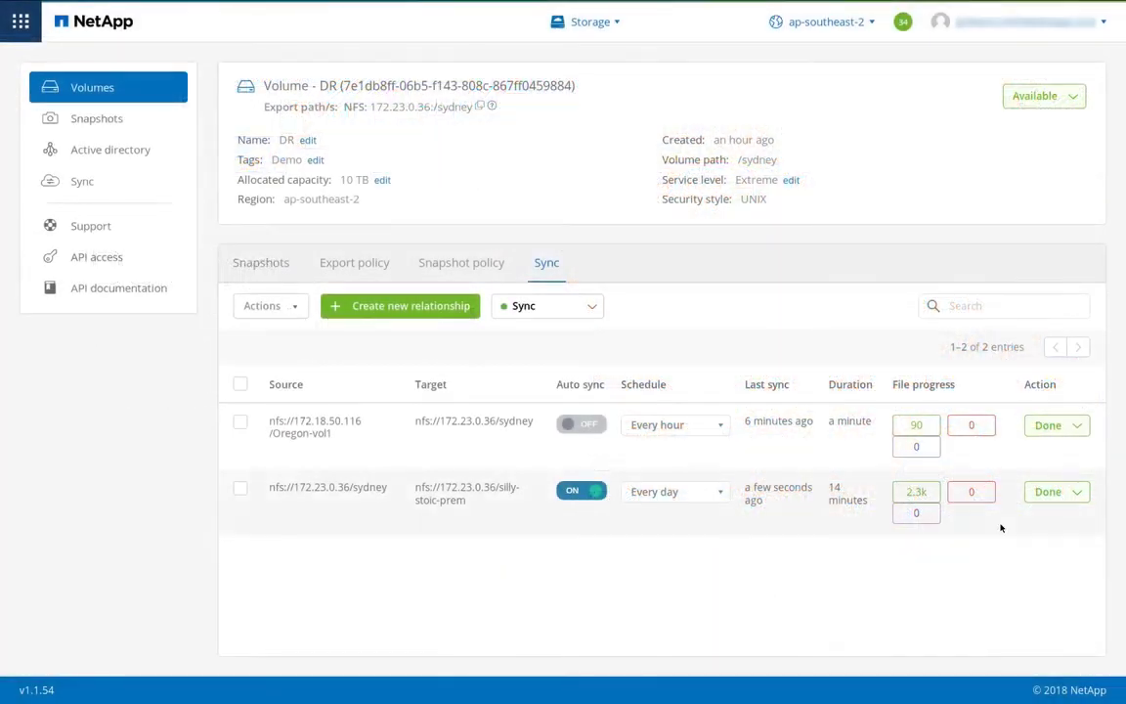
Delete the sync relationship from sydney to silly-stoic-prem, confirming with the word "delete".
left_click(1046, 492)
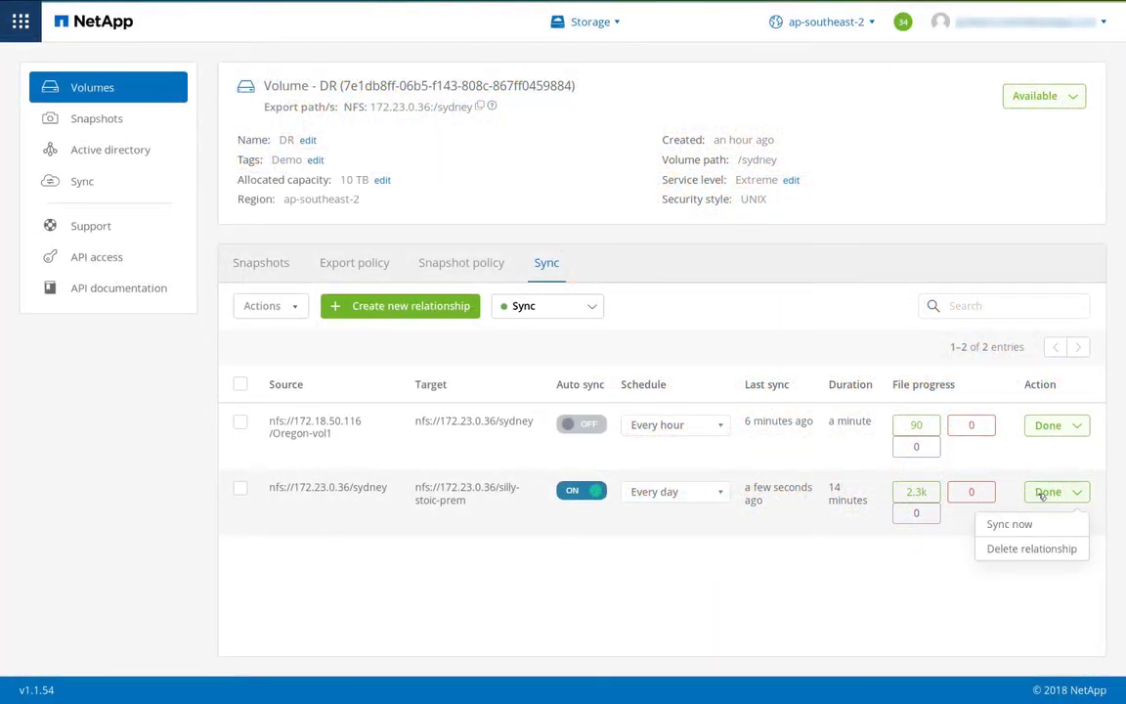
left_click(1027, 547)
double_click(388, 350)
key("ctrl+c")
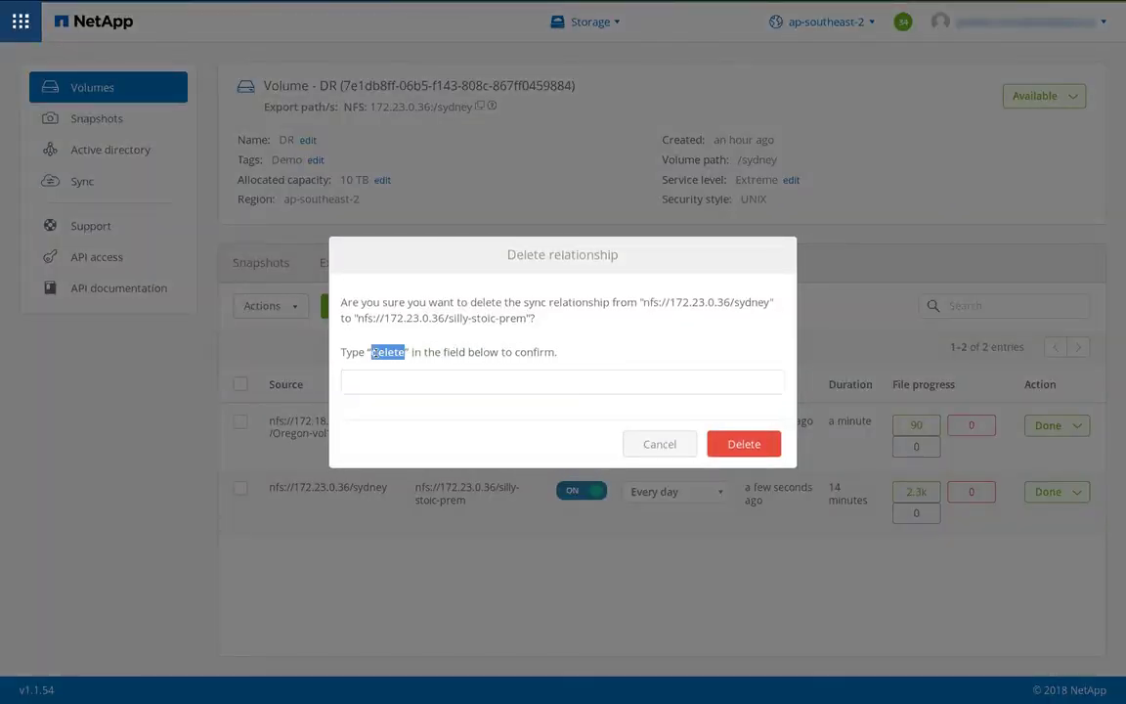
left_click(377, 381)
key("ctrl+v")
left_click(744, 444)
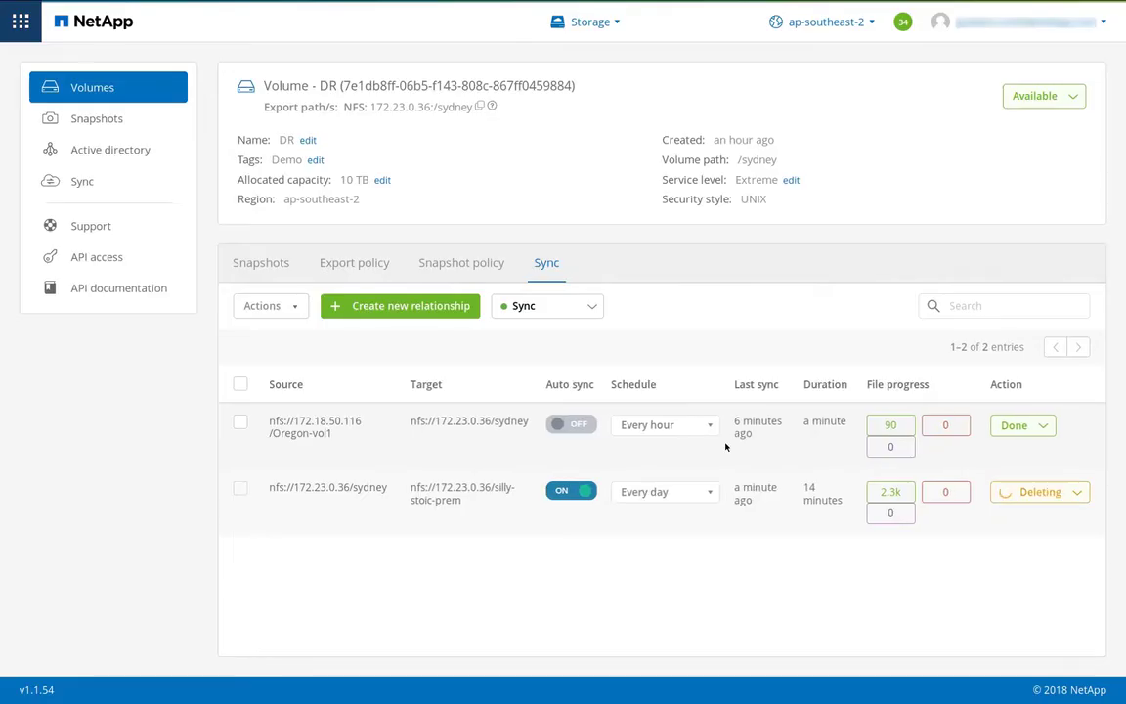
Delete the sync relationship from Oregon-vol1 to sydney, confirming with the word "delete".
left_click(1052, 430)
left_click(1038, 481)
left_click(420, 382)
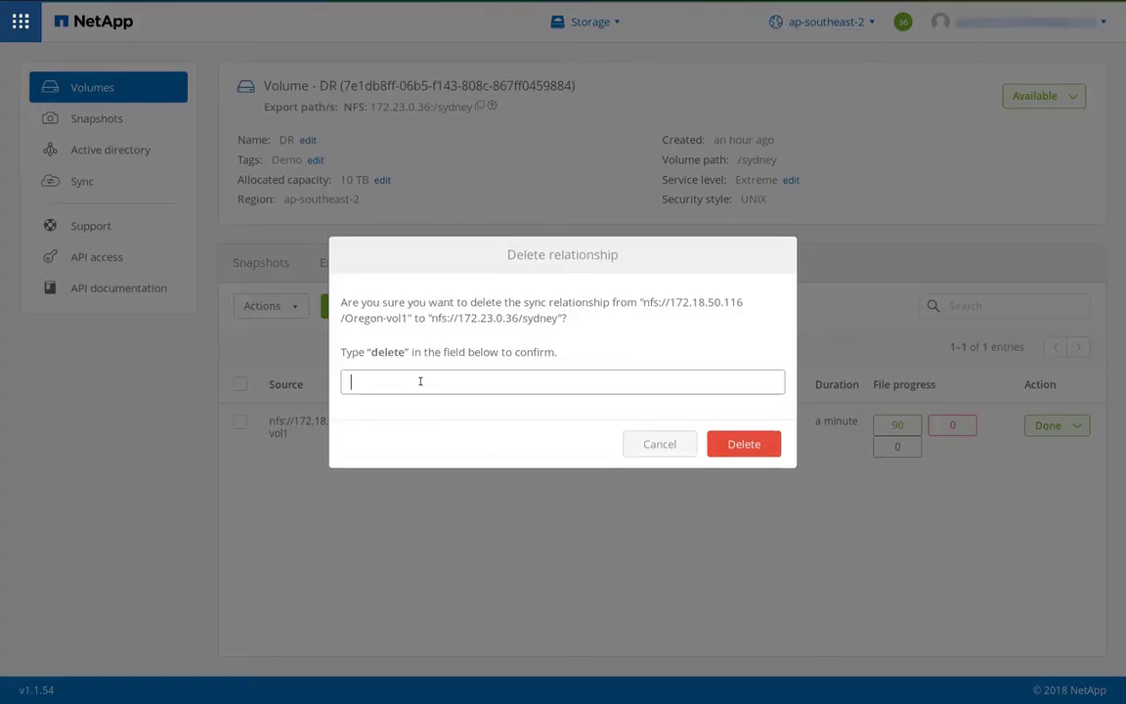
key("ctrl+v")
left_click(744, 450)
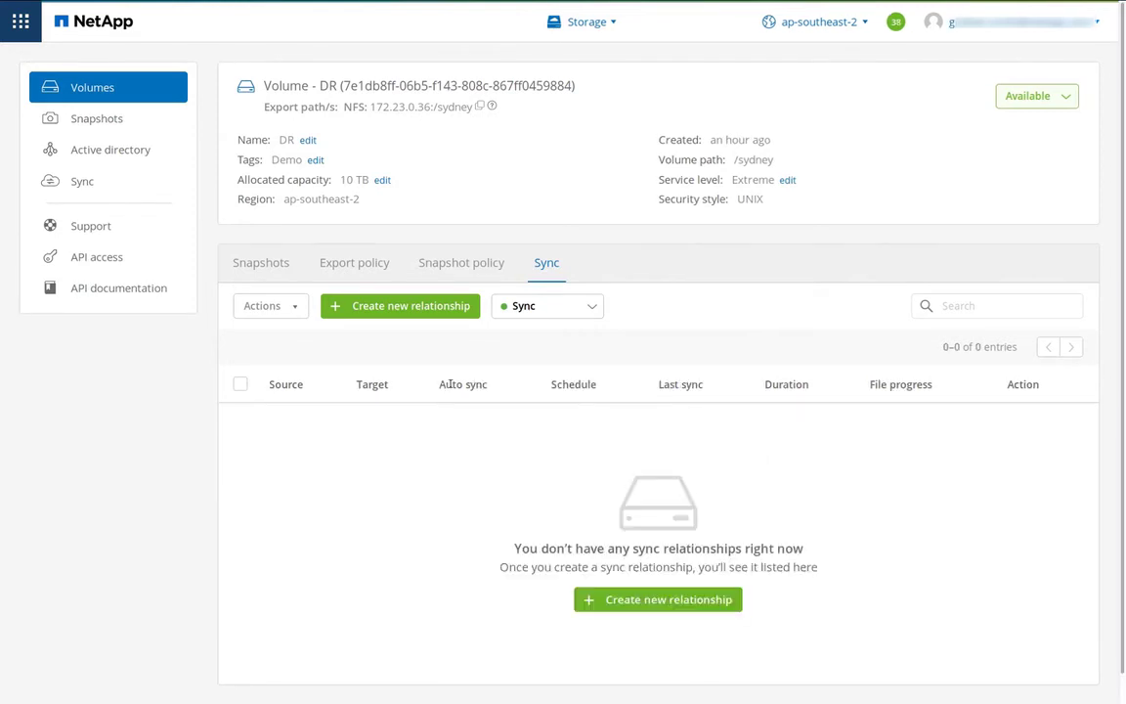
Delete the data broker "Sync" from the overall Sync page, confirming with the word "delete".
left_click(86, 180)
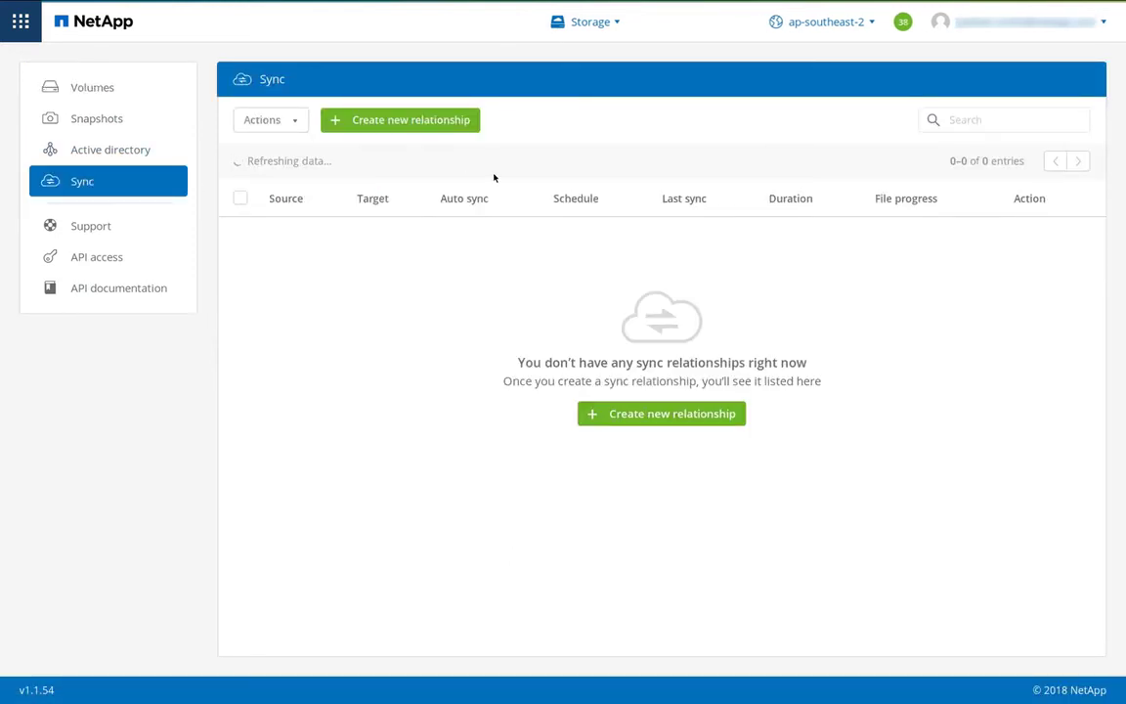
left_click(571, 119)
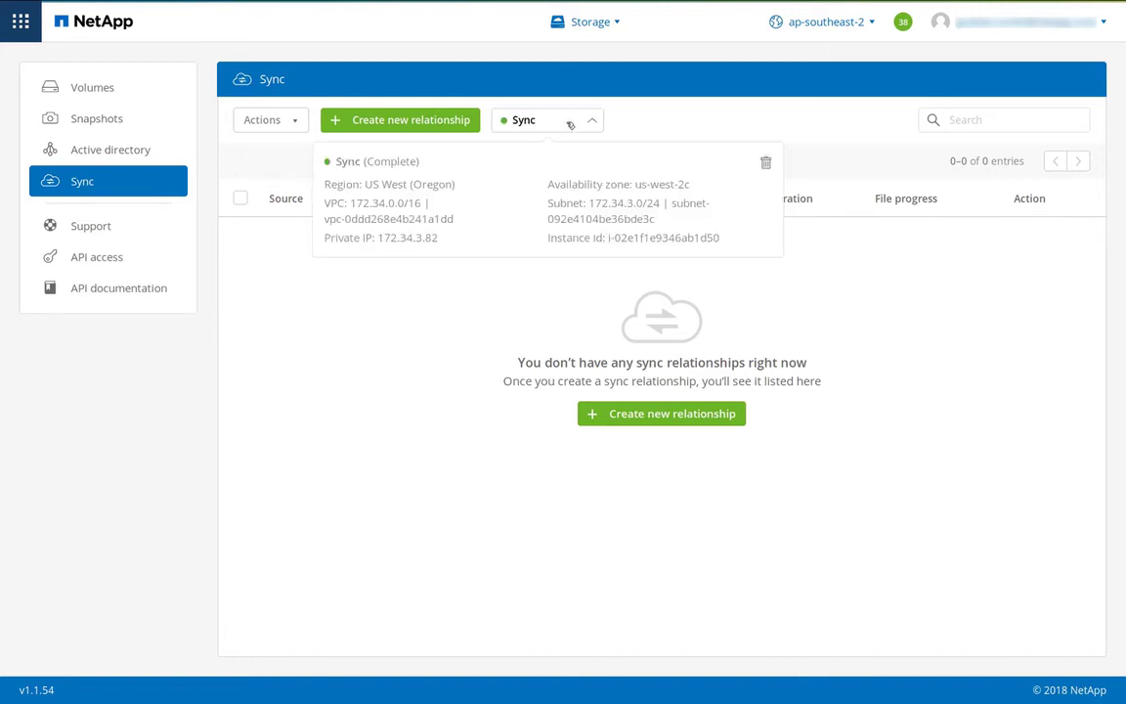
left_click(765, 162)
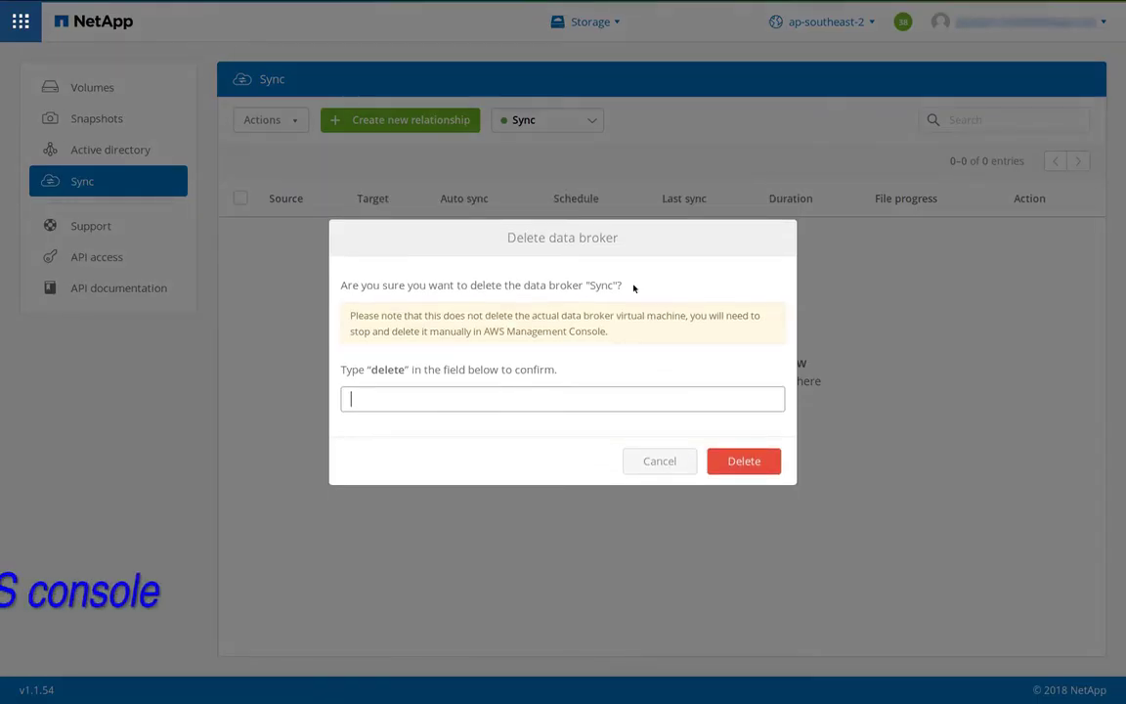
type("delete")
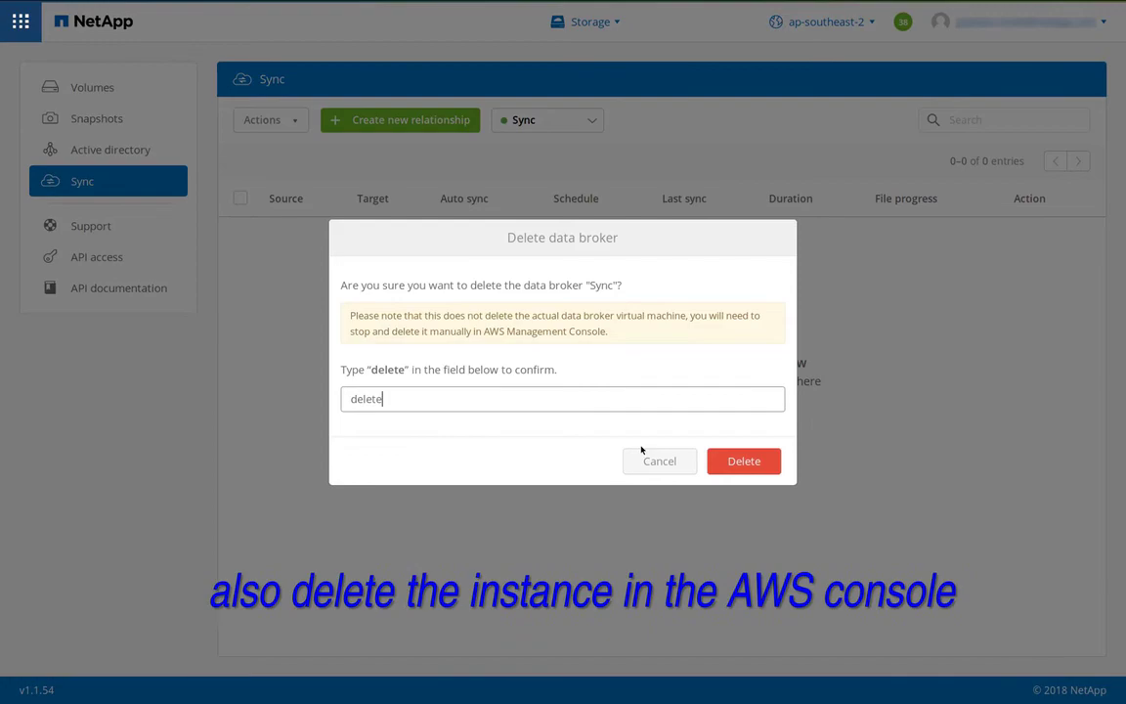
left_click(762, 468)
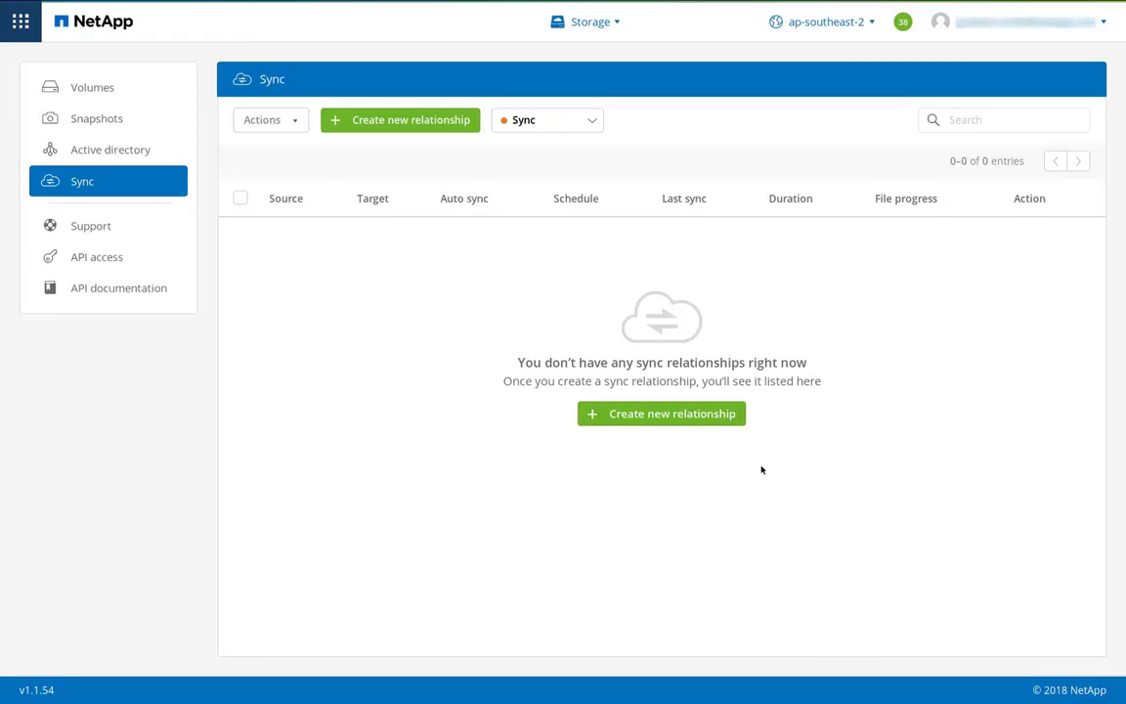